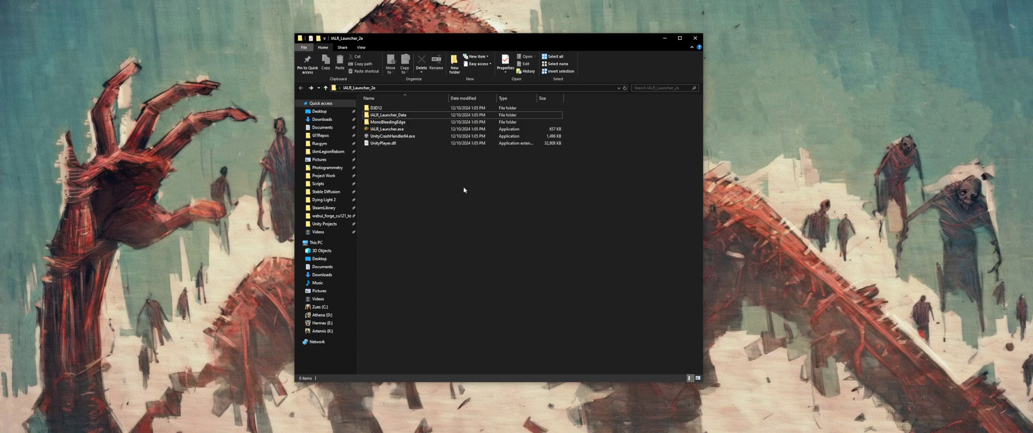
Launch IALR_Launcher.exe from the IALR_Launcher_2e folder and reposition its window on the desktop
left_click(380, 129)
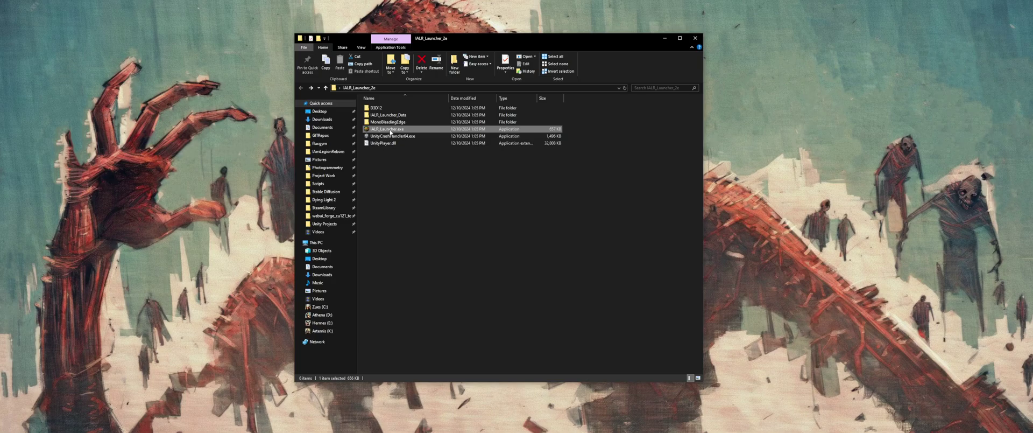
double_click(391, 130)
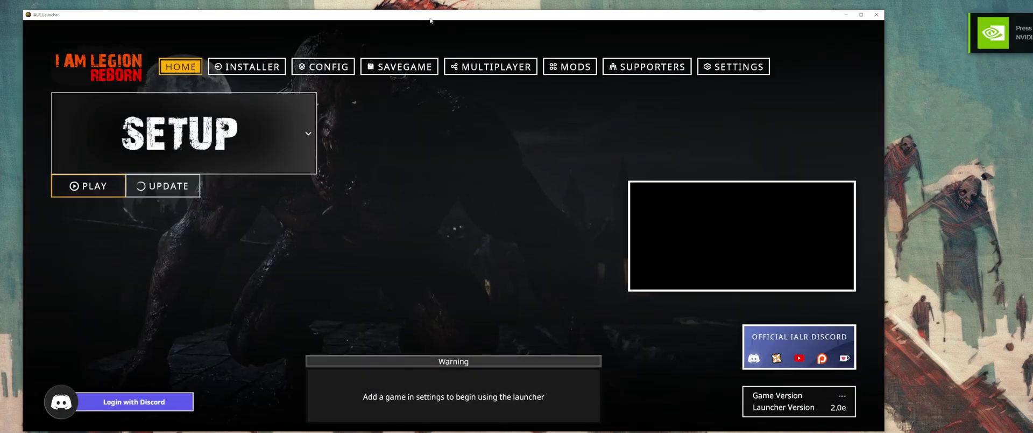
left_click_drag(430, 19, 435, 15)
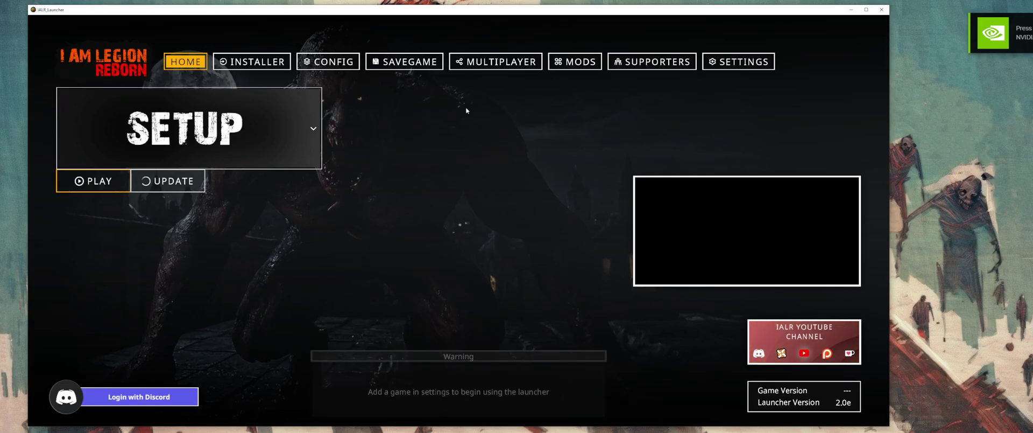
Go to the launcher's settings and open the root folder selection for Dying Light 2
left_click(729, 63)
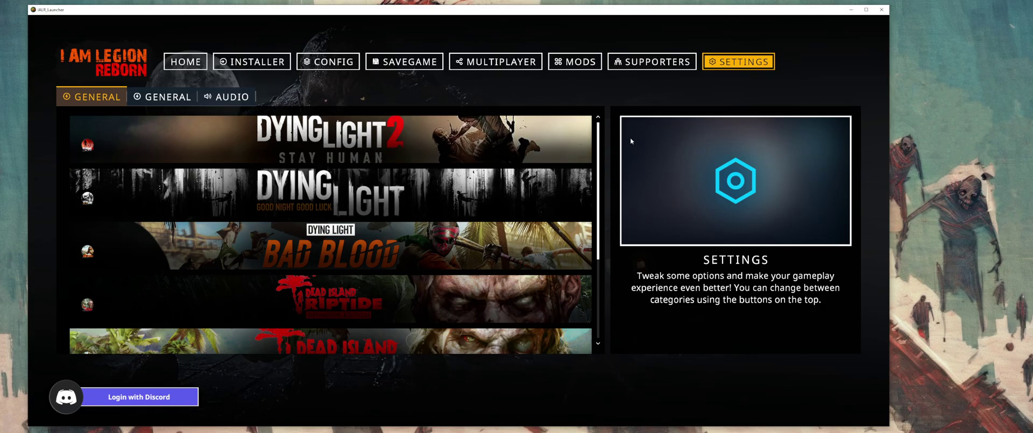
left_click_drag(600, 151, 602, 116)
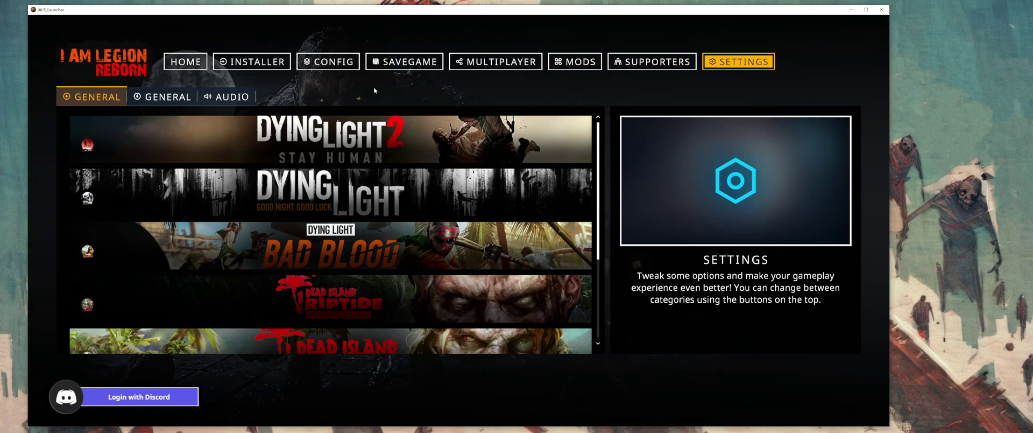
left_click(374, 143)
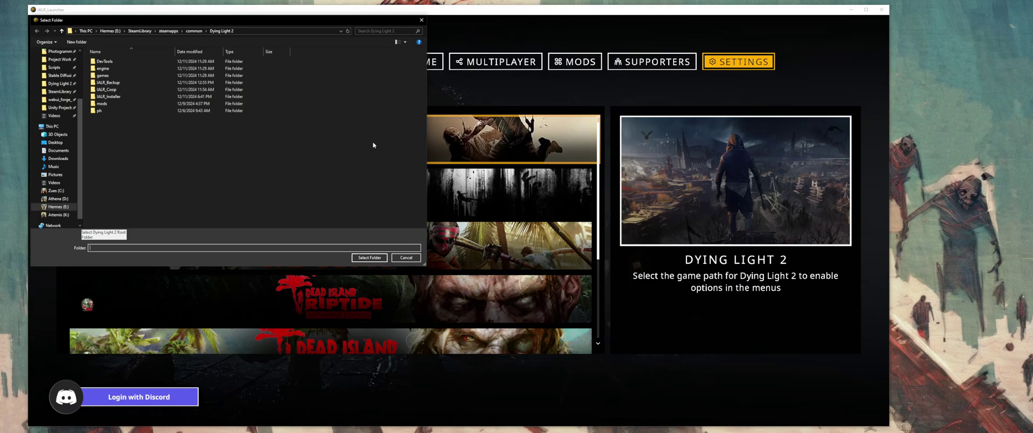
left_click_drag(260, 24, 423, 93)
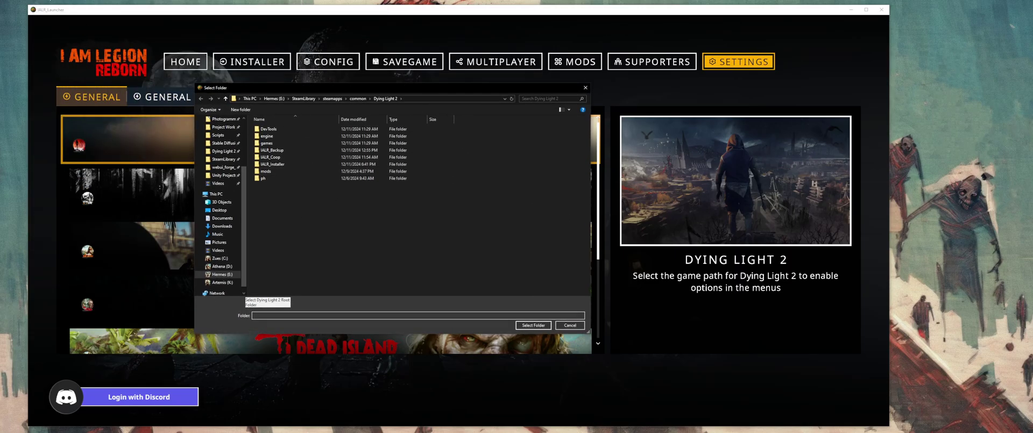
Switch to Steam and browse the local files of Dying Light 2: Reloaded Edition to look up its install folder
key("alt+Tab")
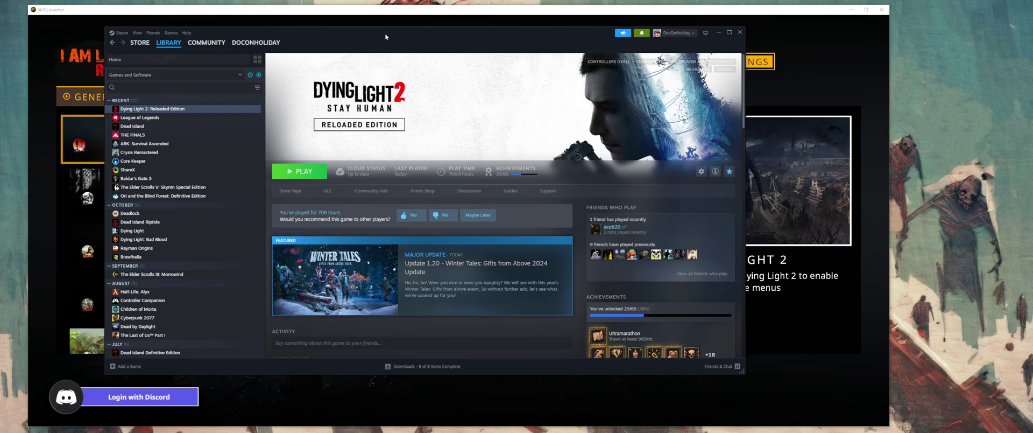
left_click_drag(385, 36, 379, 48)
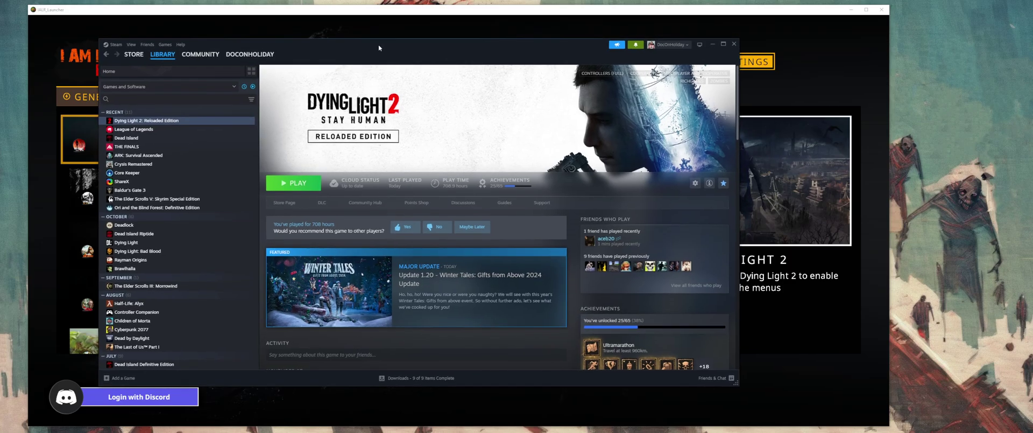
right_click(130, 123)
mouse_move(168, 172)
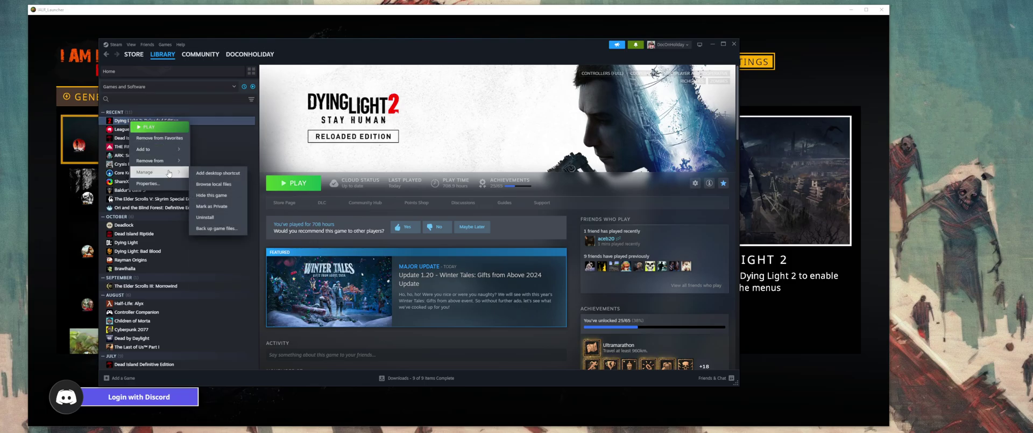
left_click(228, 186)
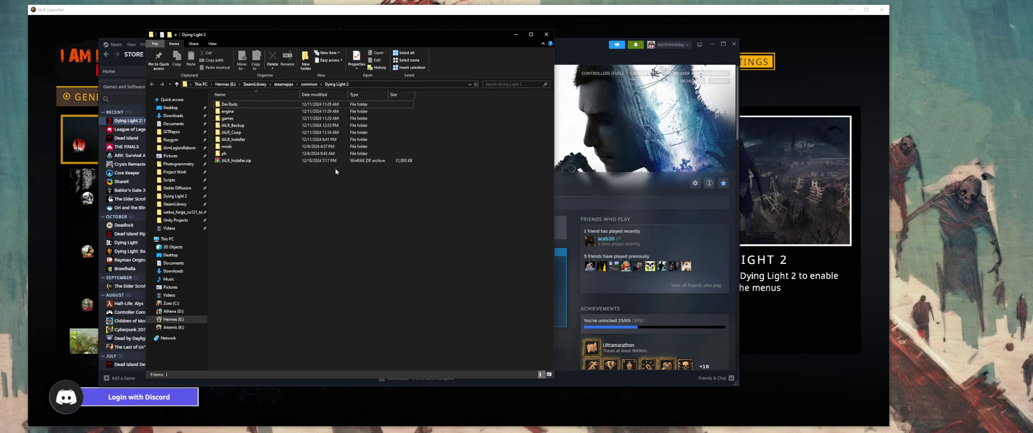
Return to the launcher and set the Dying Light 2 game path to E:\SteamLibrary\steamapps\common\Dying Light 2
left_click(442, 12)
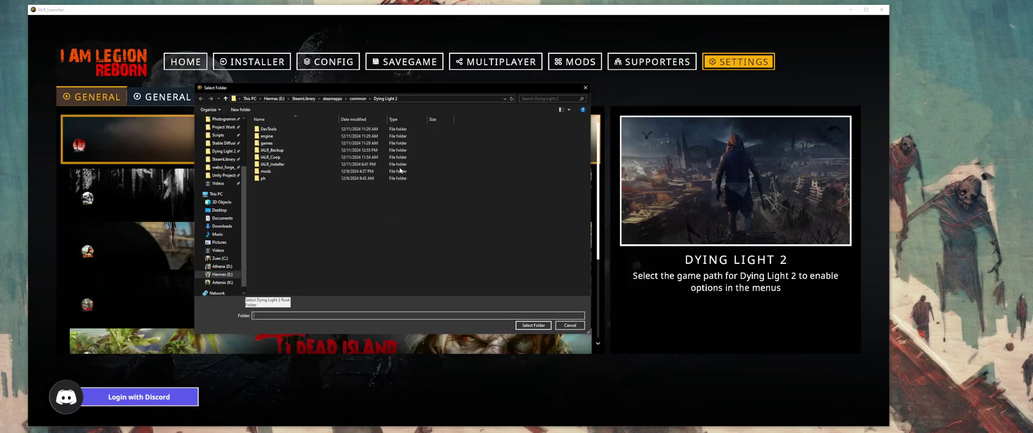
left_click(418, 99)
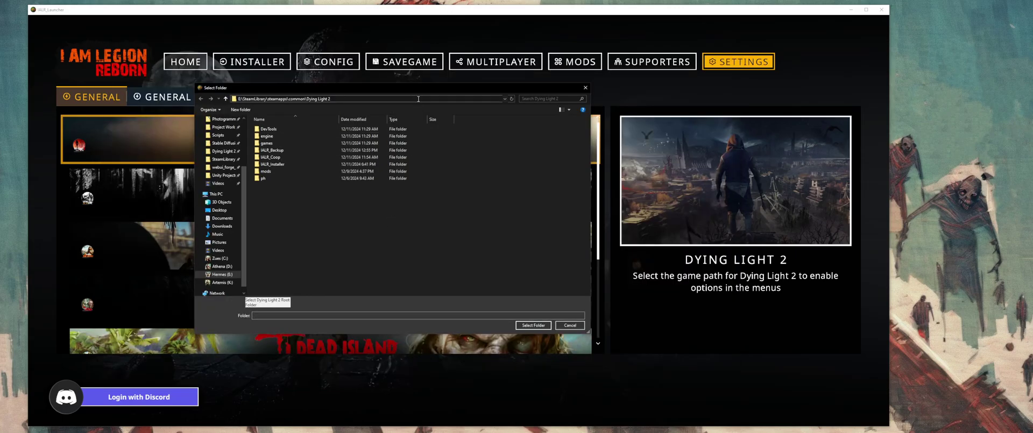
key("Return")
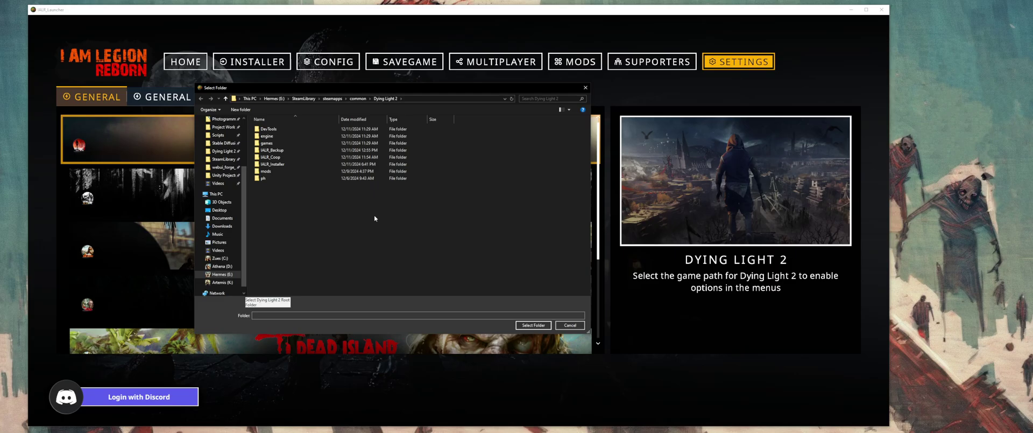
left_click(533, 325)
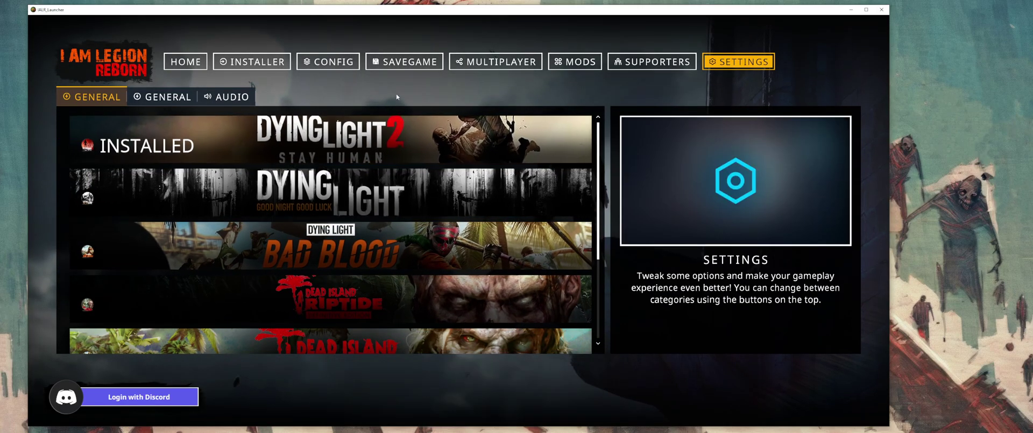
Return to the launcher's home page and check the version changelogs in Discord's launcher-release-channel
left_click(183, 63)
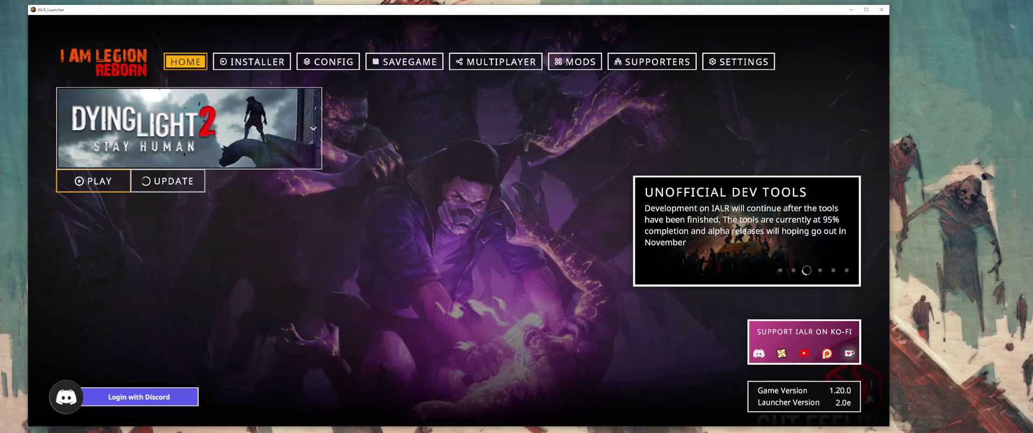
key("alt+Tab")
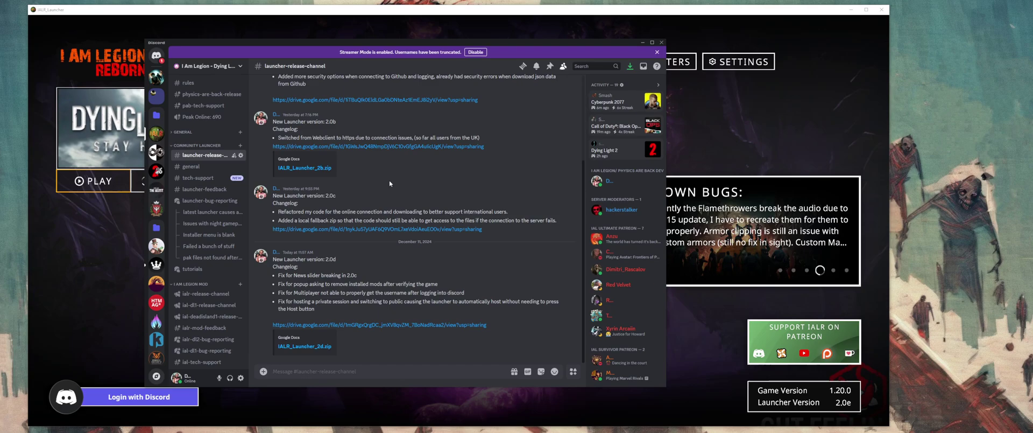
left_click(642, 42)
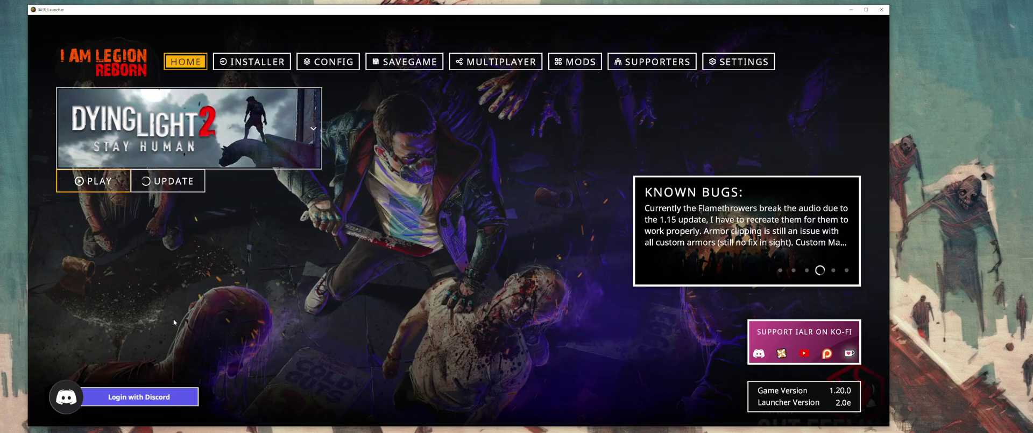
Log in to the launcher with Discord by authorizing IALR to access the account, and return to the launcher
left_click(129, 401)
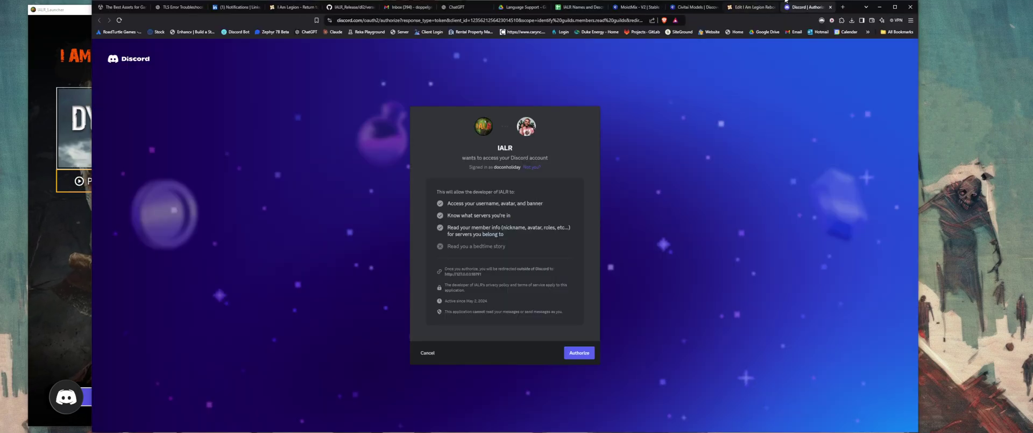
left_click_drag(855, 11, 850, 0)
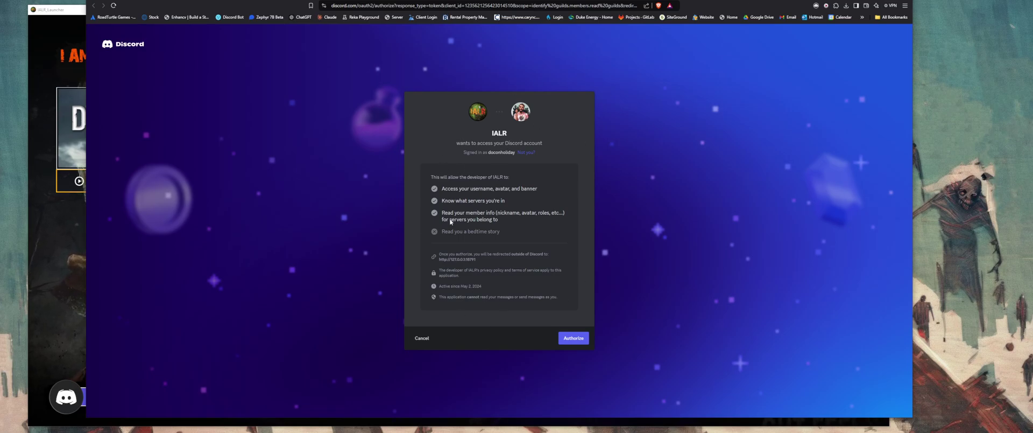
left_click(567, 338)
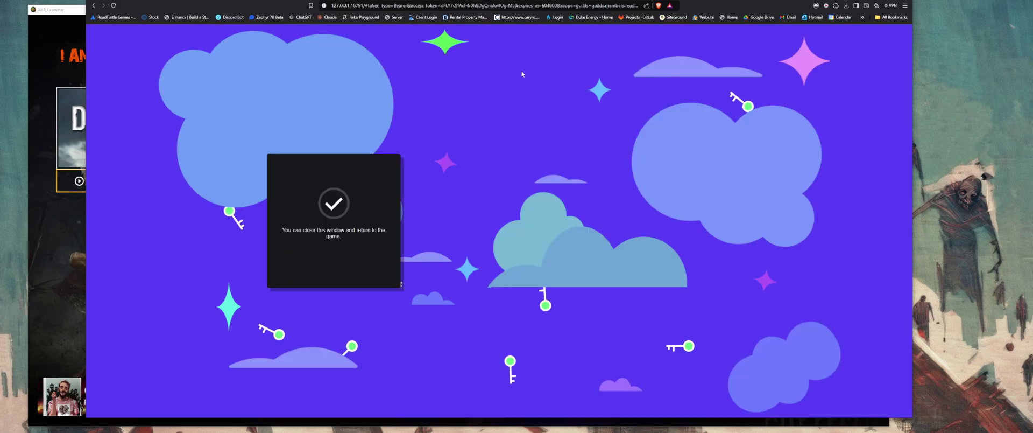
left_click(61, 253)
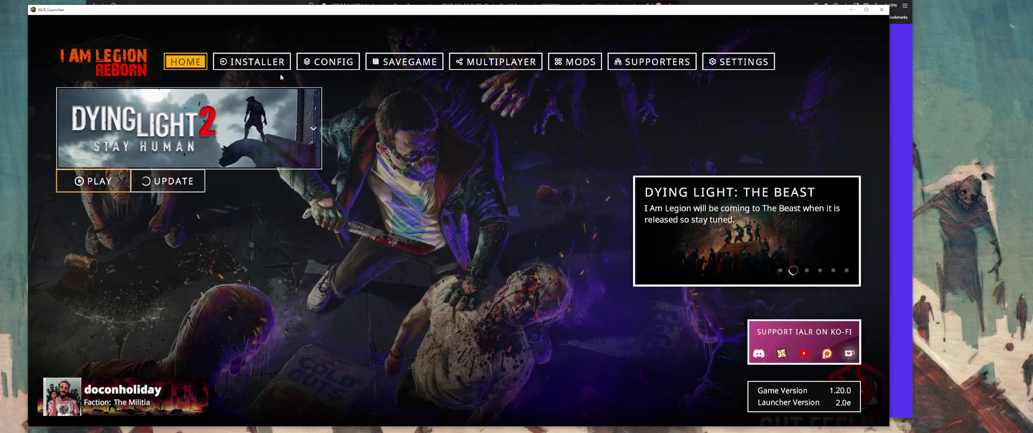
Open the mod installer, make the launcher window narrower and choose the Survivor difficulty
left_click(249, 61)
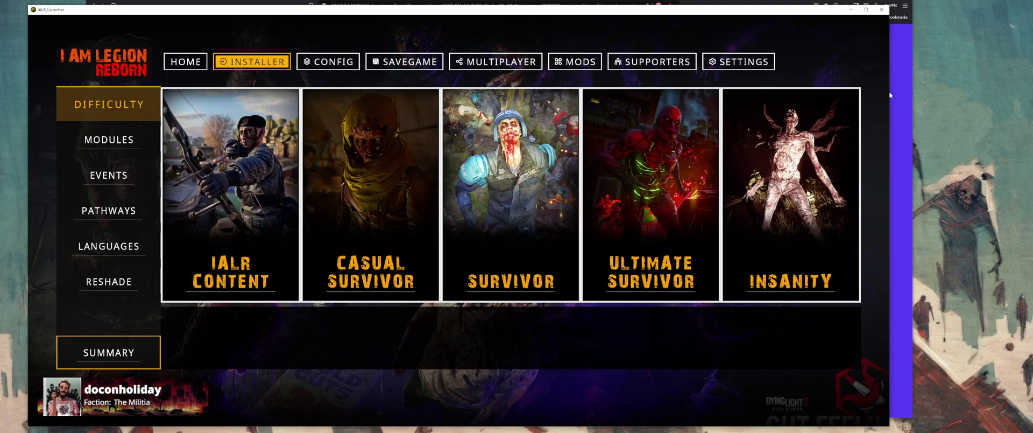
left_click_drag(889, 91, 738, 95)
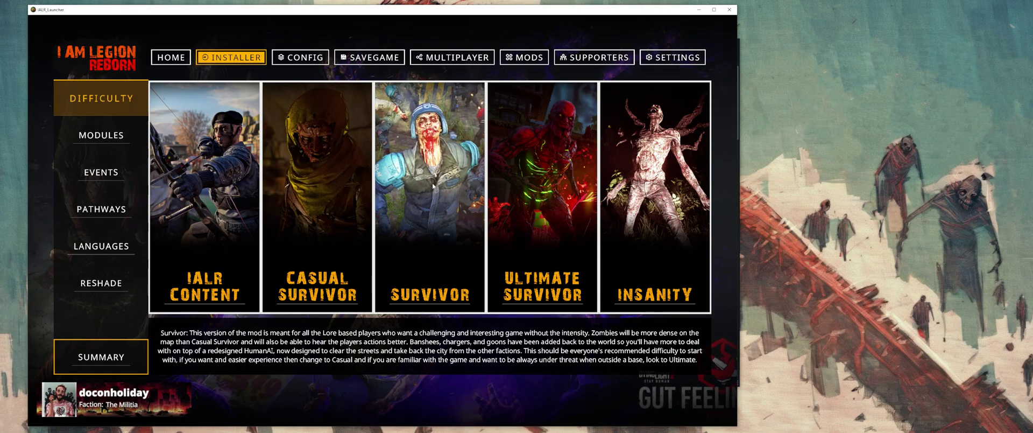
left_click(436, 216)
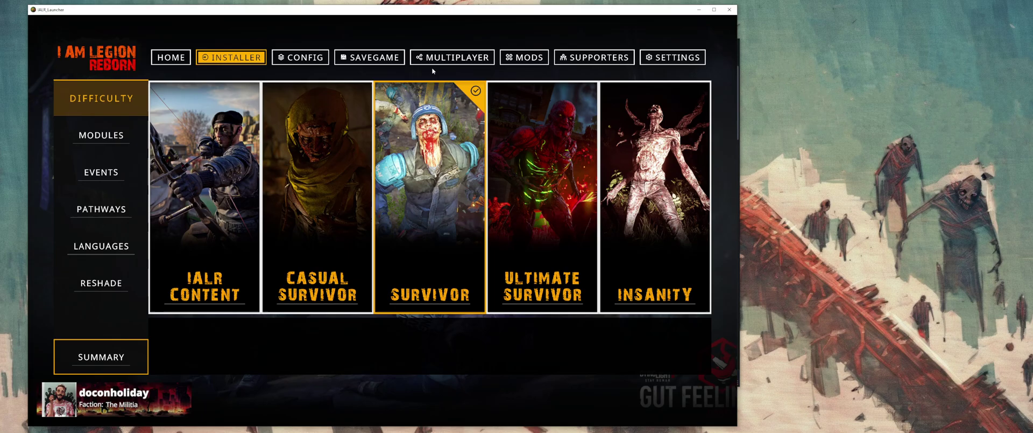
Examine the IALR Content description, the list of optional gameplay modules and the events section of the installer
mouse_move(158, 105)
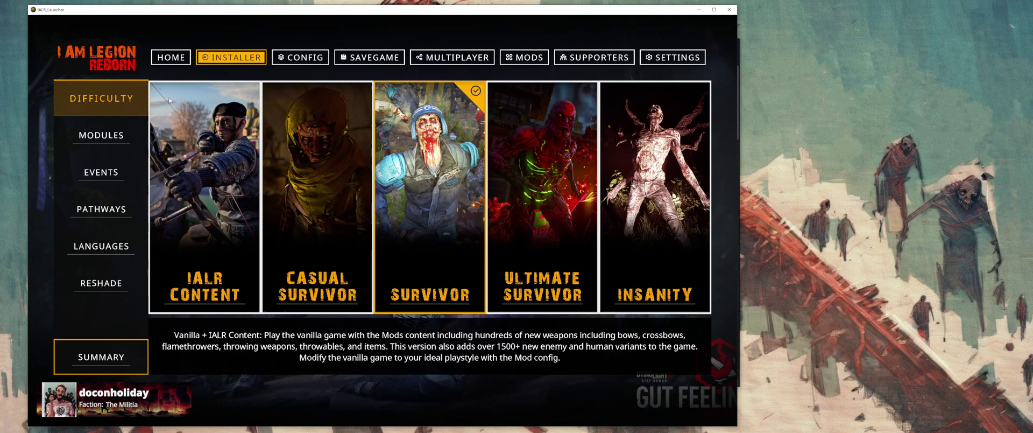
left_click(132, 138)
mouse_move(167, 115)
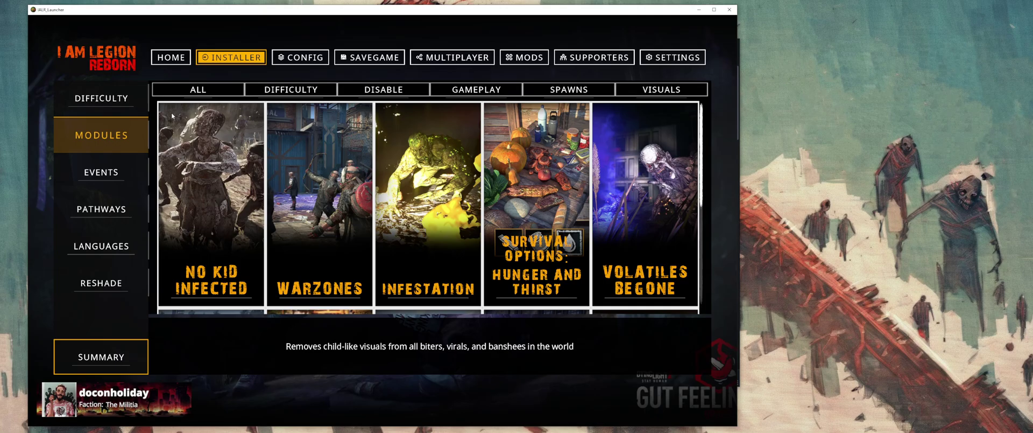
scroll(587, 188, "down", 3)
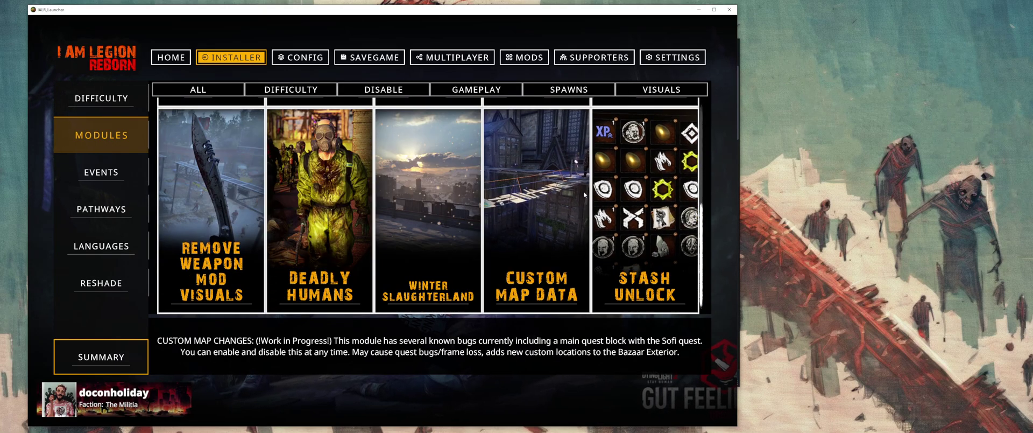
scroll(585, 195, "up", 3)
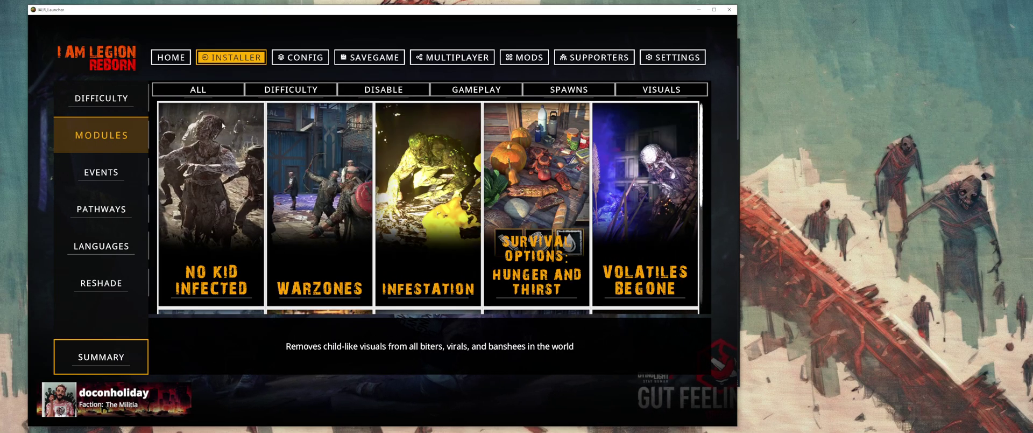
scroll(219, 161, "down", 3)
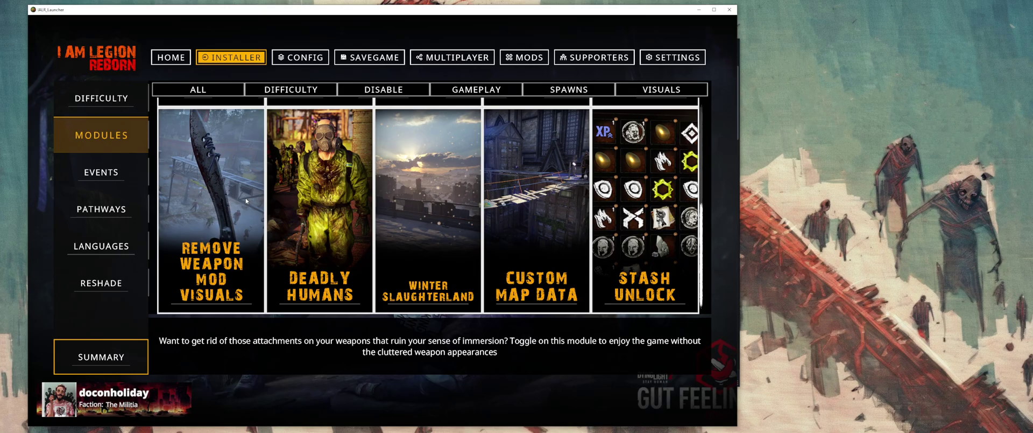
scroll(324, 183, "up", 3)
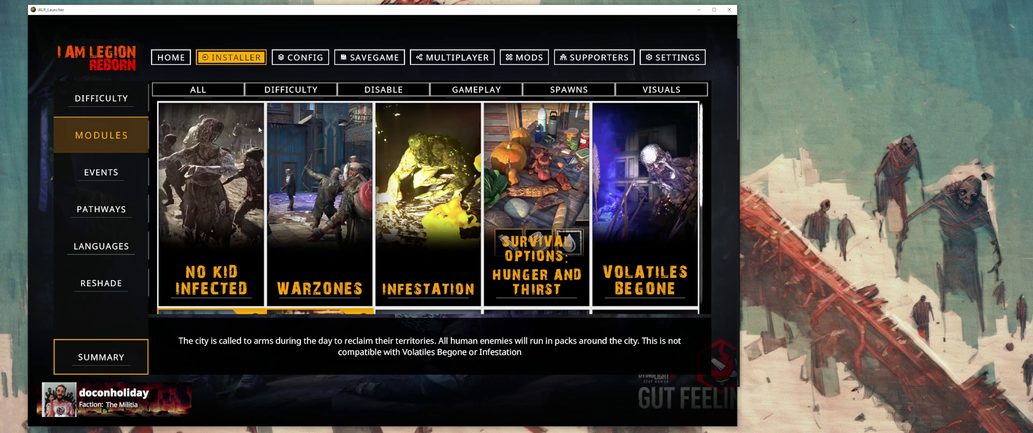
left_click(104, 172)
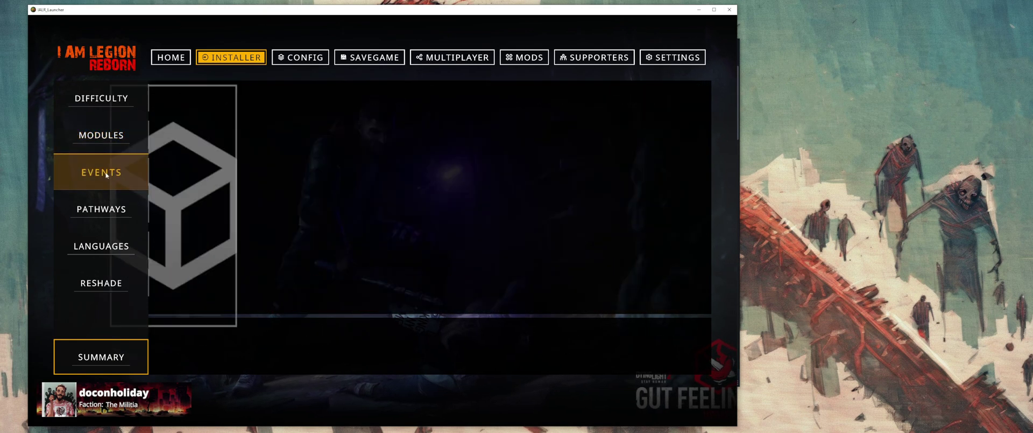
Review the starting pathways and choose the Veteran pathway
left_click(101, 212)
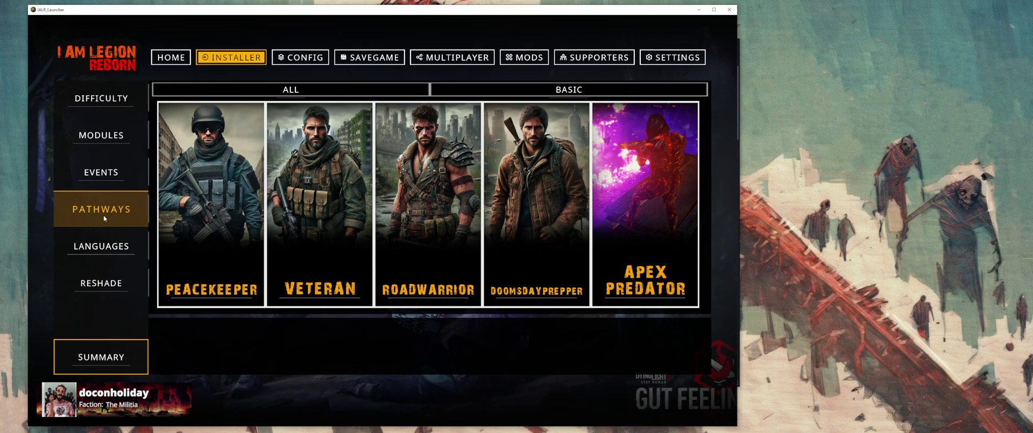
mouse_move(355, 164)
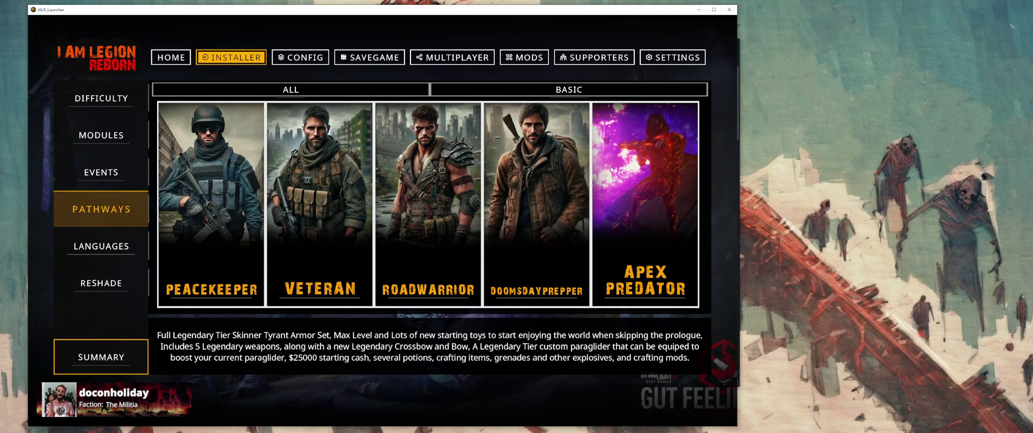
left_click(323, 185)
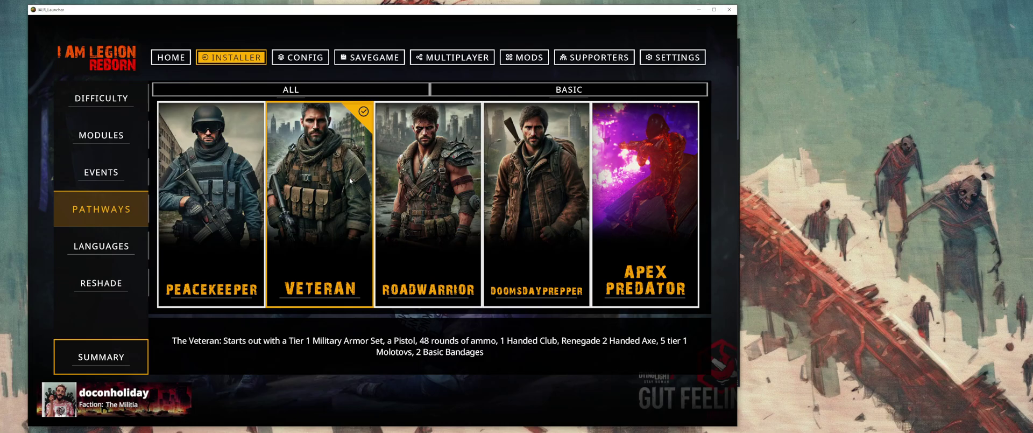
Choose German as the language for the mod's item names and descriptions, and check the ReShade section
left_click(121, 247)
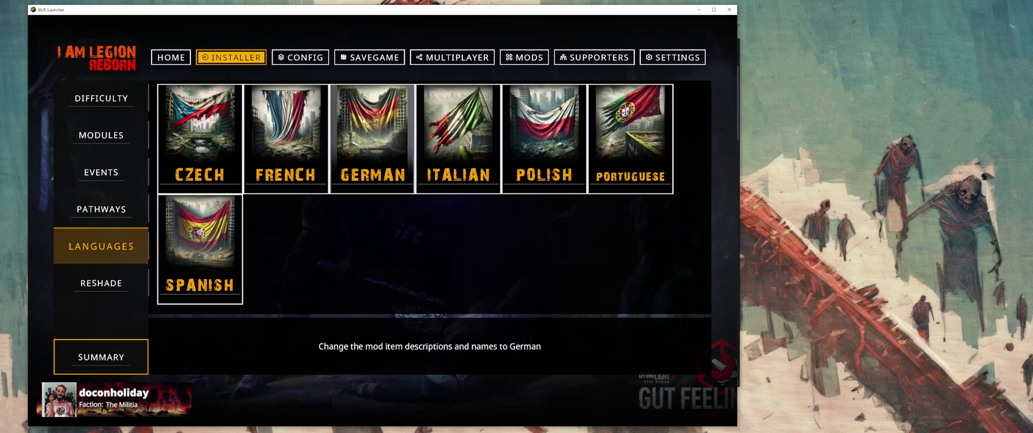
left_click(347, 109)
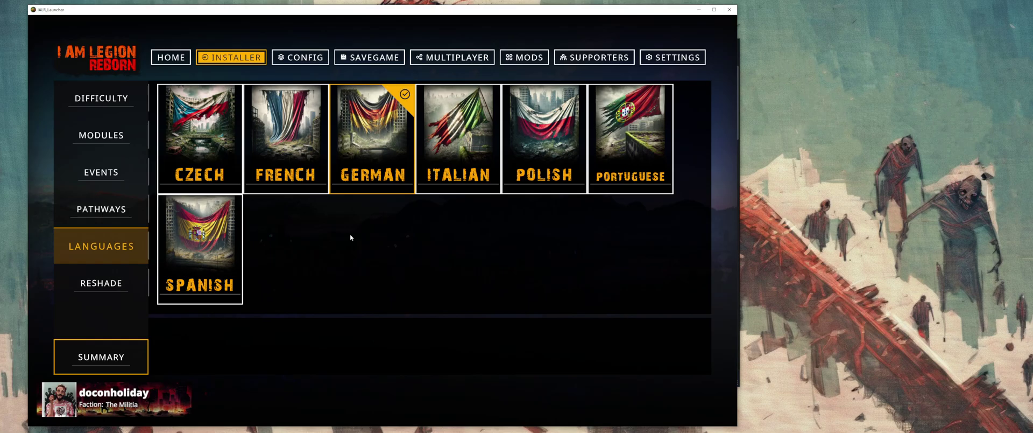
left_click(106, 285)
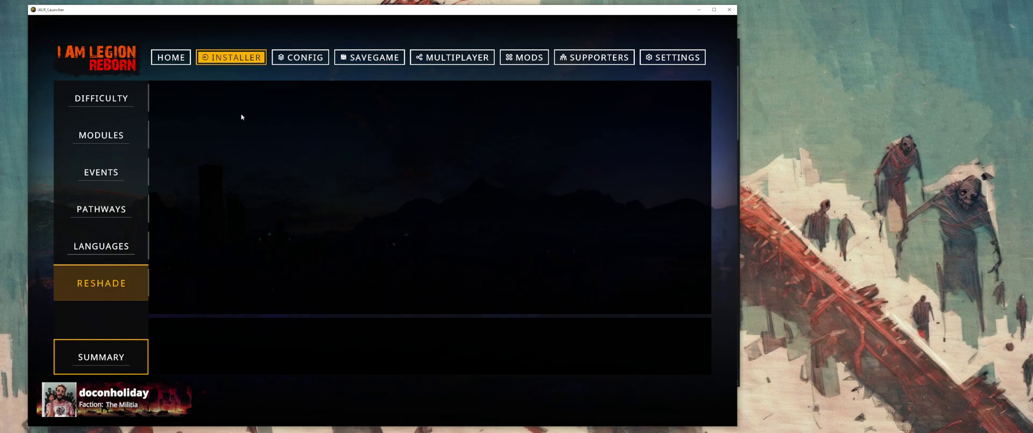
Remove the Remove Weapon Mod Visuals module from the installation summary and start installing the mod
left_click(100, 356)
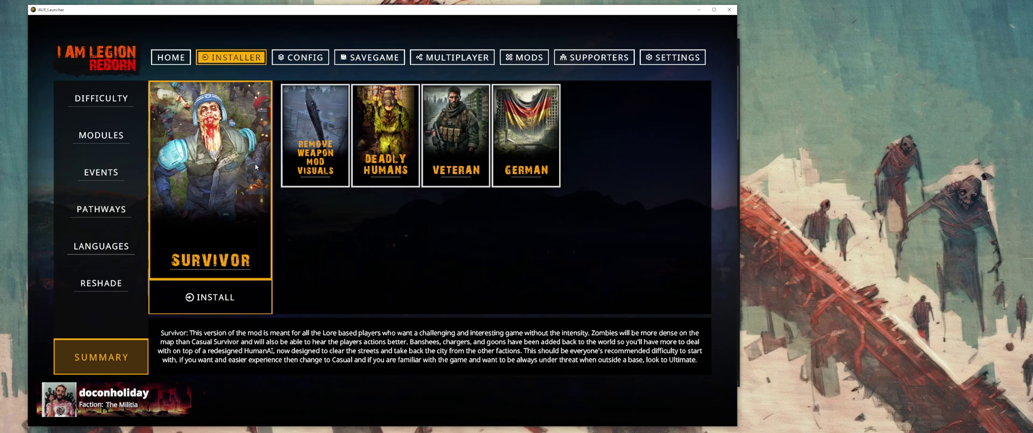
mouse_move(464, 117)
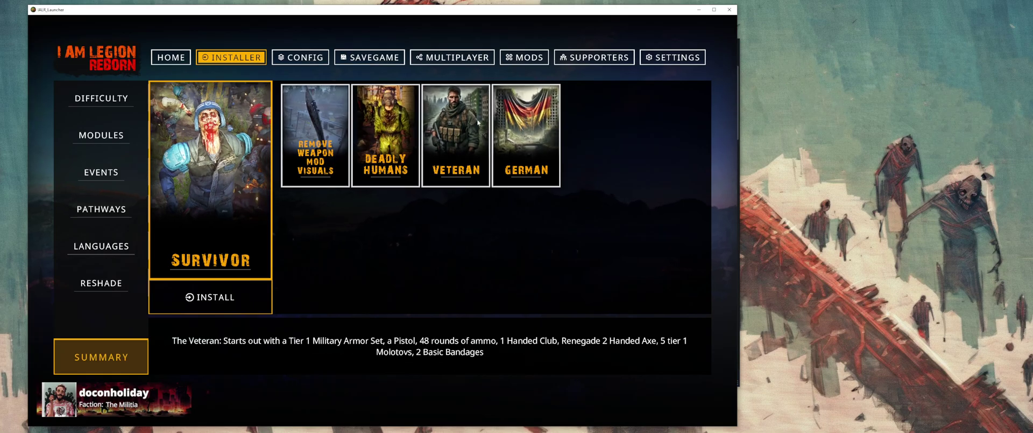
mouse_move(331, 122)
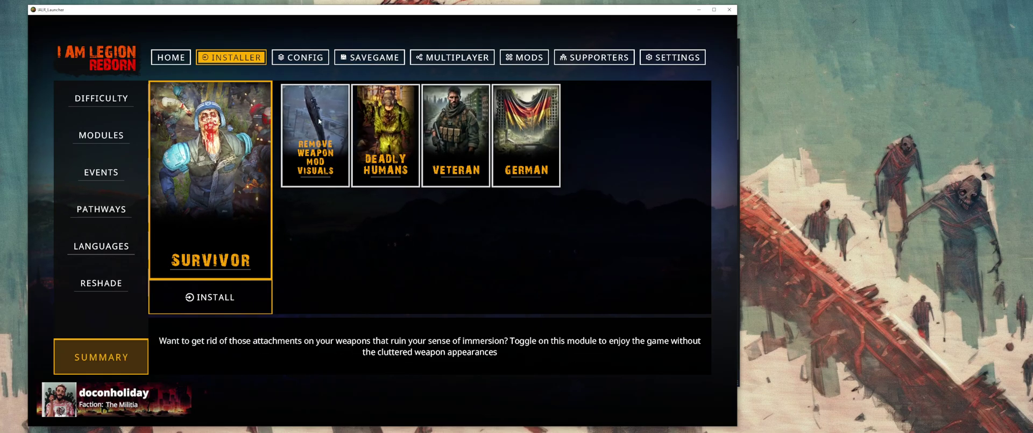
left_click(319, 121)
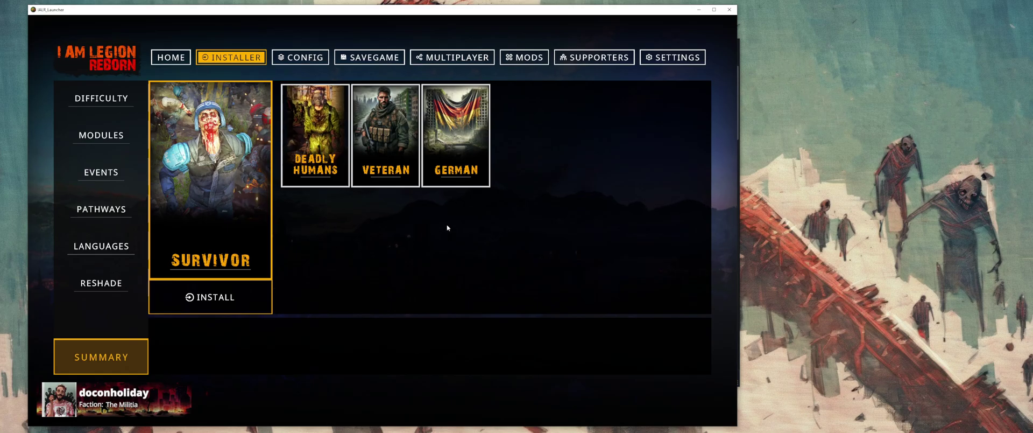
left_click(219, 306)
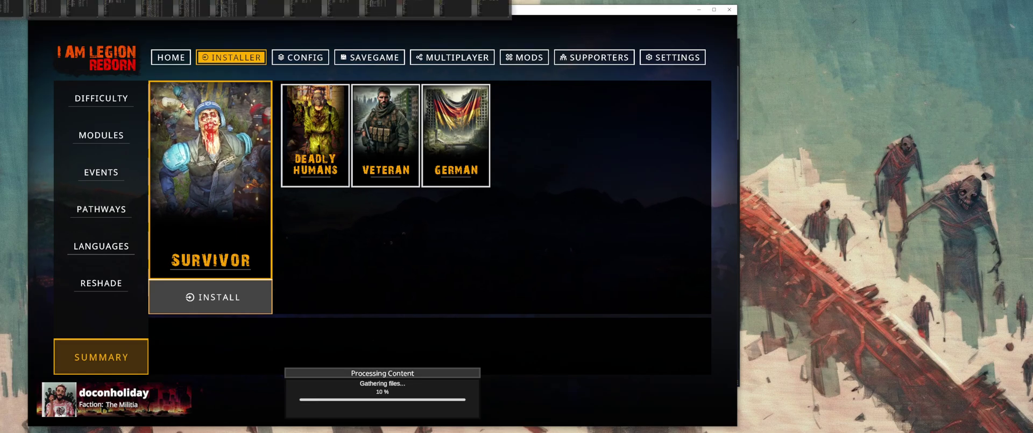
Switch to File Explorer, place the Dying Light 2 ph\source folder window beside the launcher and examine its pak files during the installation
left_click(361, 1)
left_click(362, 4)
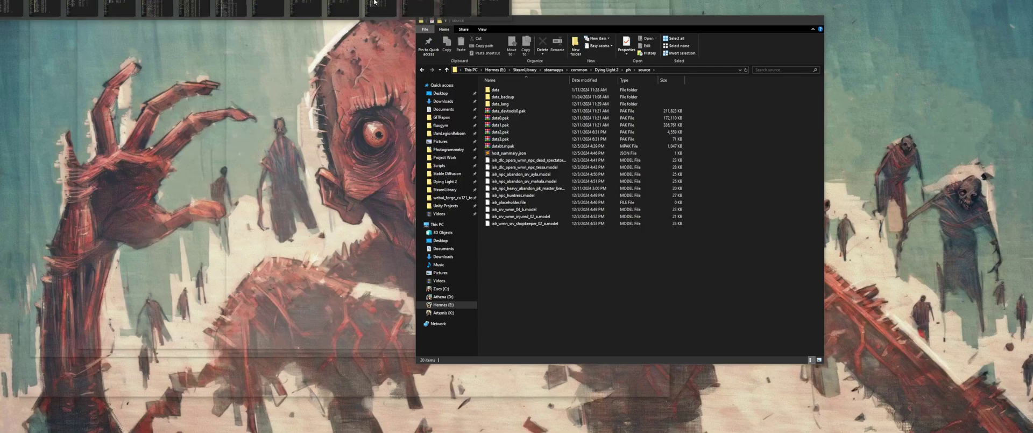
left_click_drag(593, 24, 732, 72)
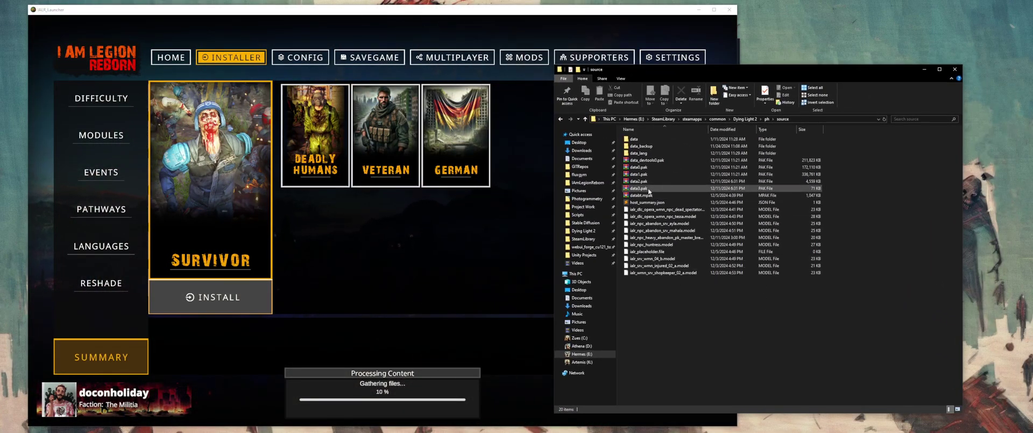
left_click(649, 190)
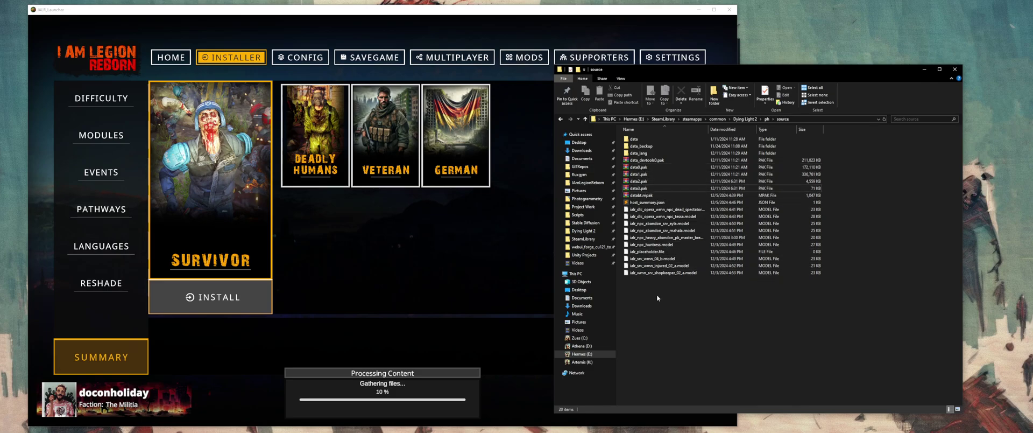
left_click_drag(657, 294, 656, 208)
left_click_drag(664, 258, 642, 145)
left_click(639, 181)
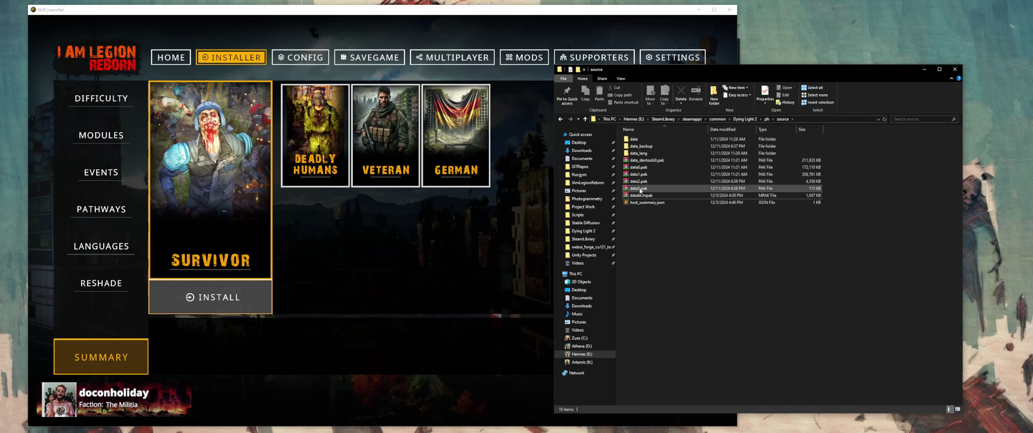
Return to the launcher's home page and run Update for Dying Light 2
left_click(430, 238)
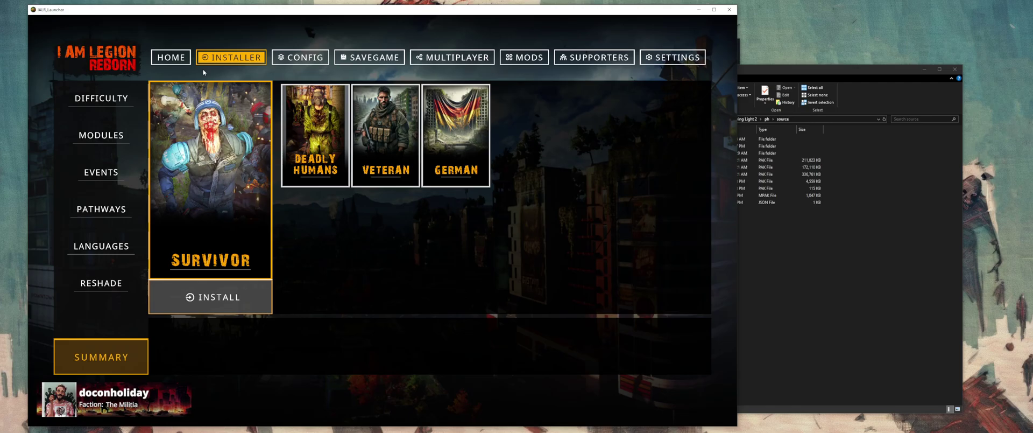
left_click(170, 57)
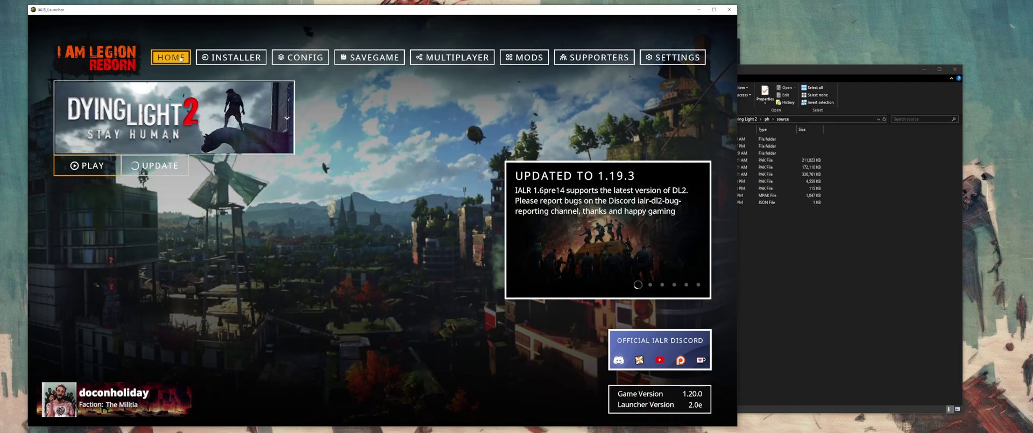
left_click(163, 167)
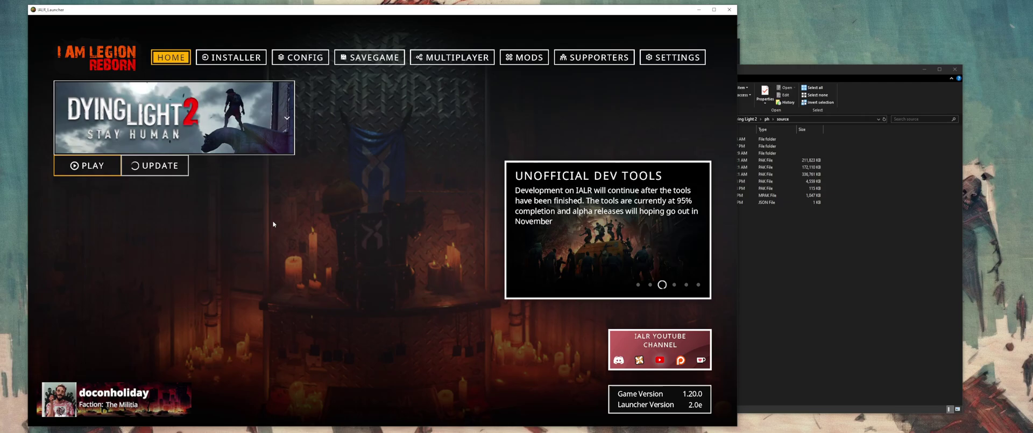
Try to launch Dying Light 2, cancel the launch confirmation and open the save game backup tool
left_click(87, 166)
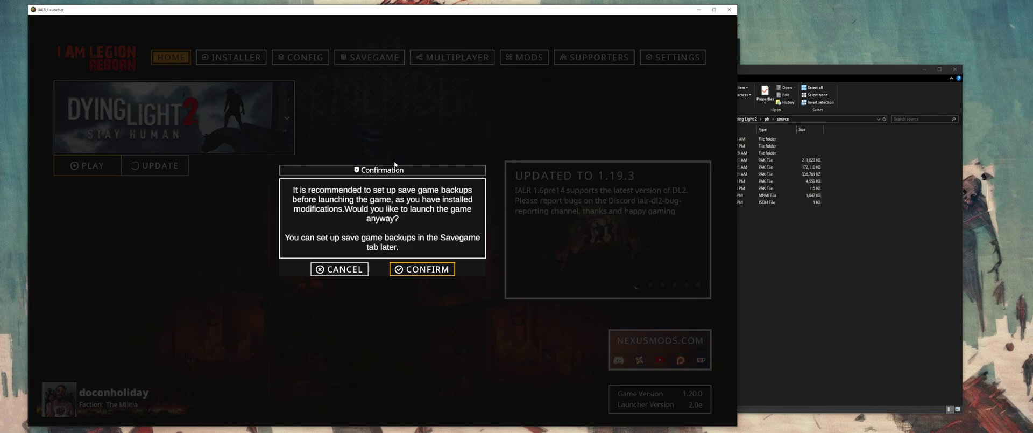
left_click(337, 268)
left_click(372, 58)
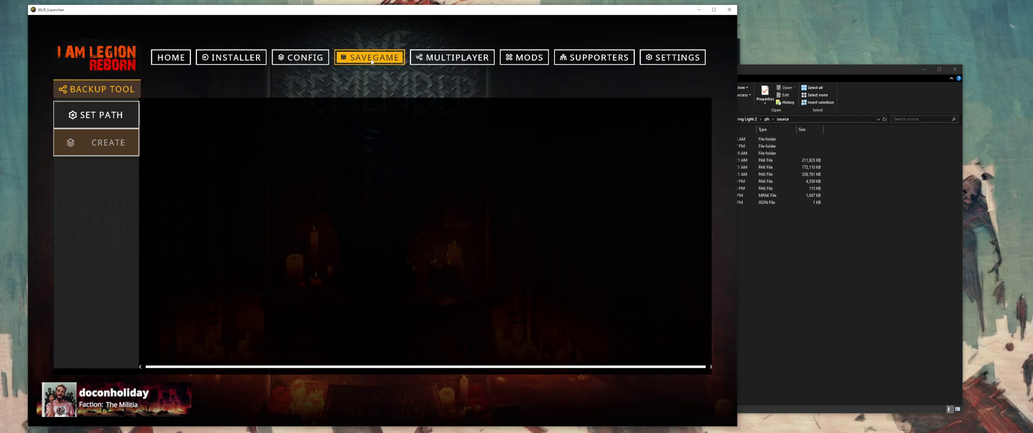
Start setting the save game path and browse to the Steam folder in Program Files (x86) on the C: drive
left_click(117, 115)
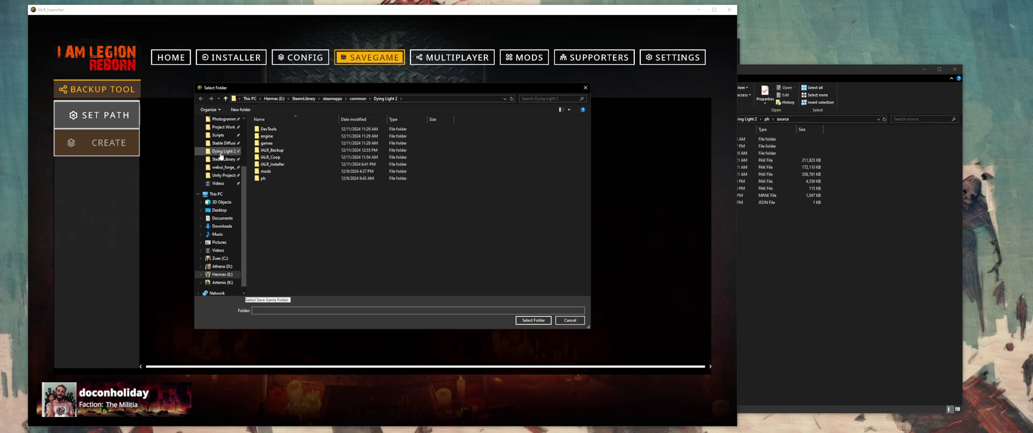
left_click(226, 261)
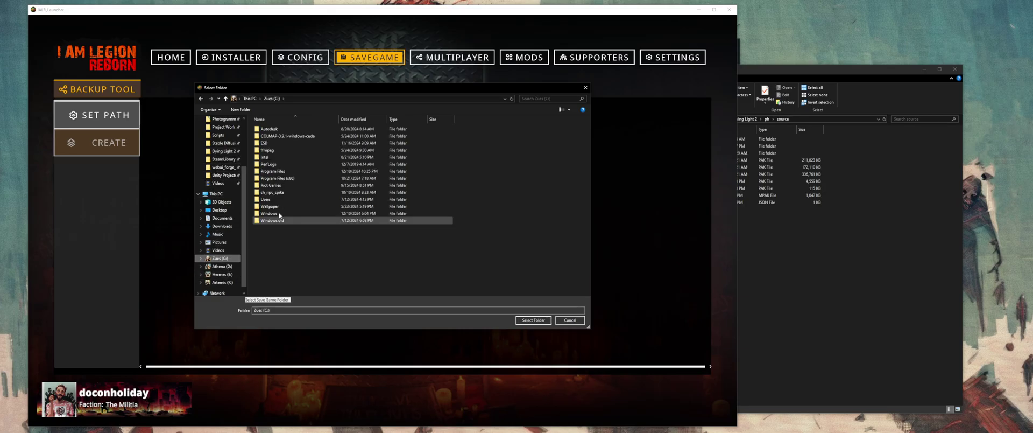
double_click(279, 172)
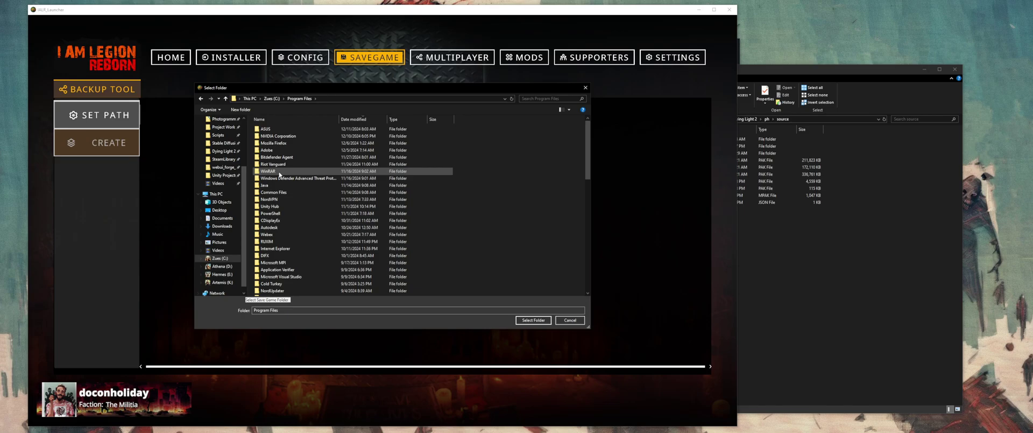
left_click(291, 119)
scroll(289, 172, "down", 8)
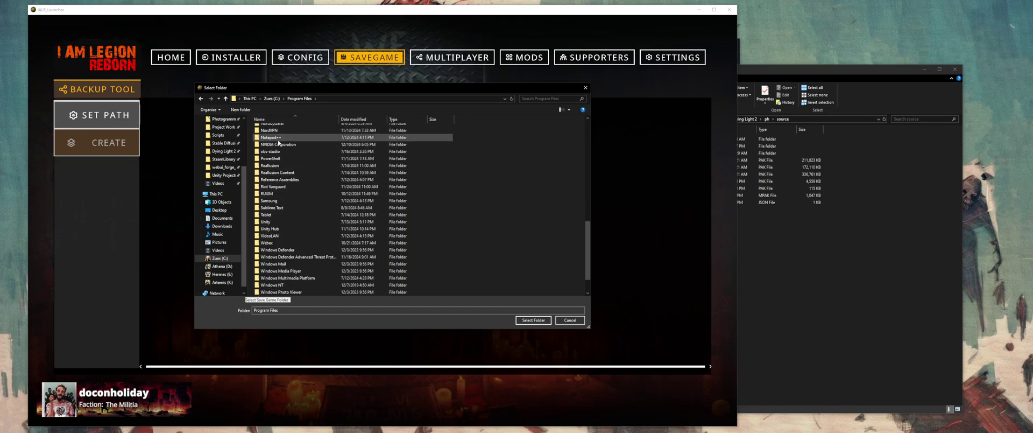
key("alt+Up")
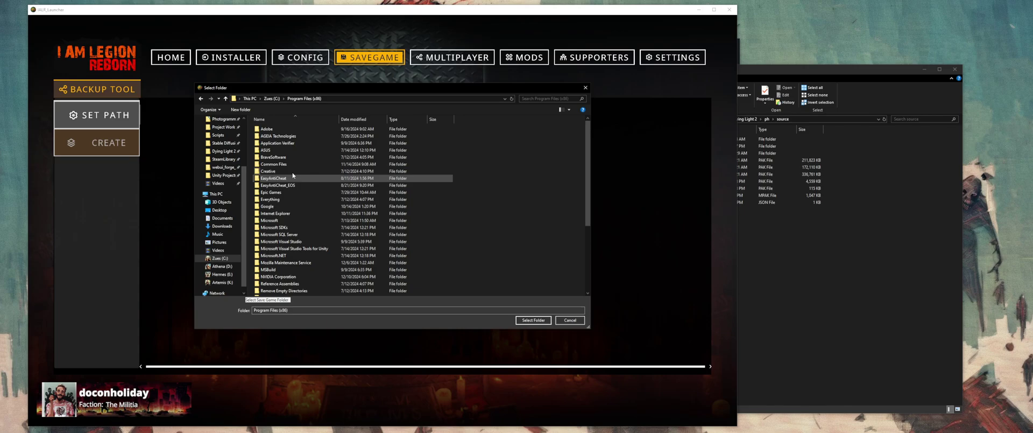
double_click(283, 179)
double_click(300, 200)
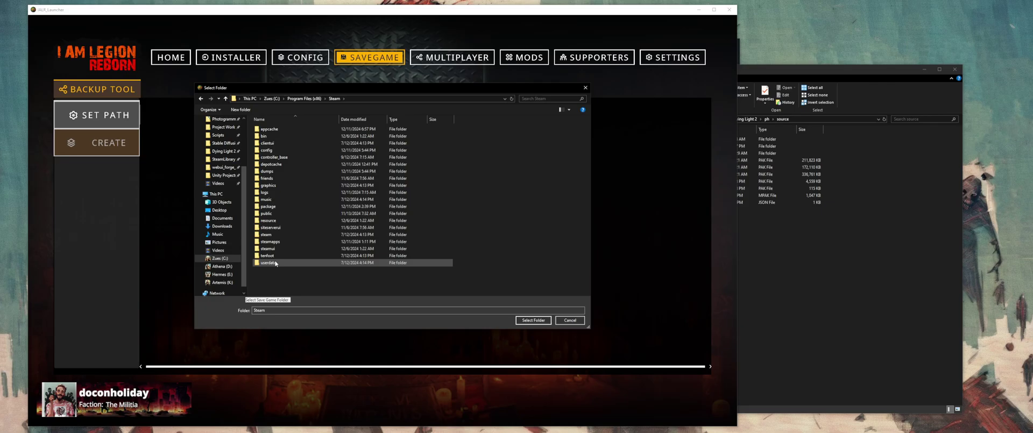
Browse through userdata and the Steam account's folder to the Dying Light 2 folder 534380
double_click(274, 262)
left_click(269, 130)
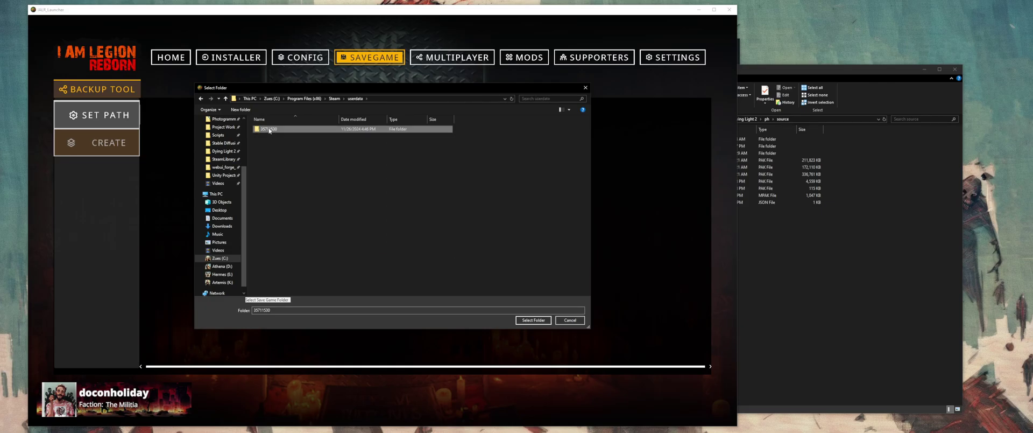
double_click(269, 130)
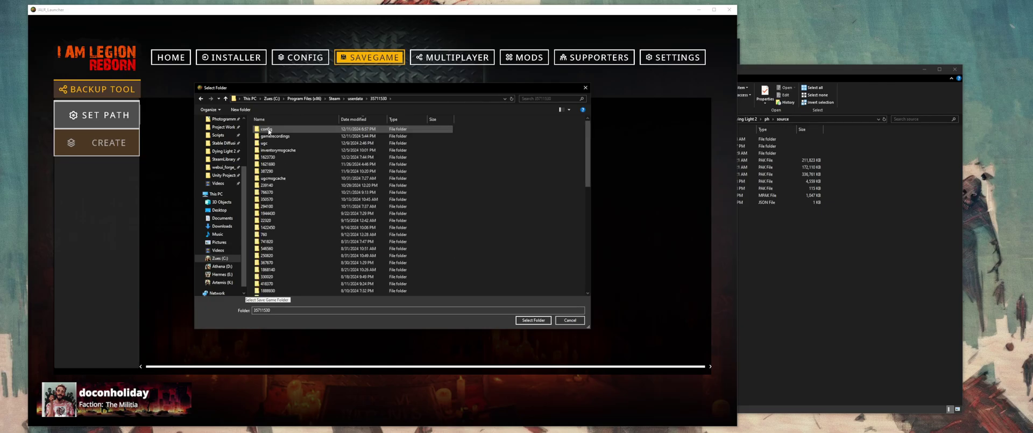
scroll(286, 199, "down", 4)
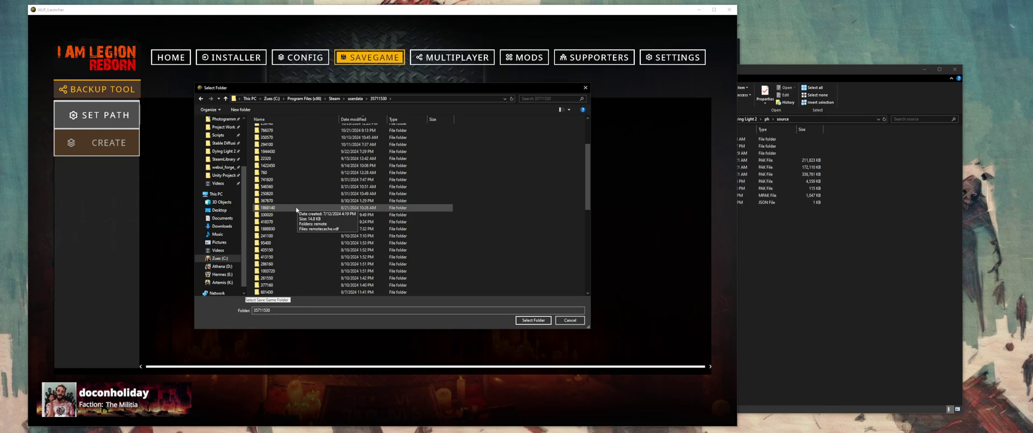
scroll(291, 214, "down", 5)
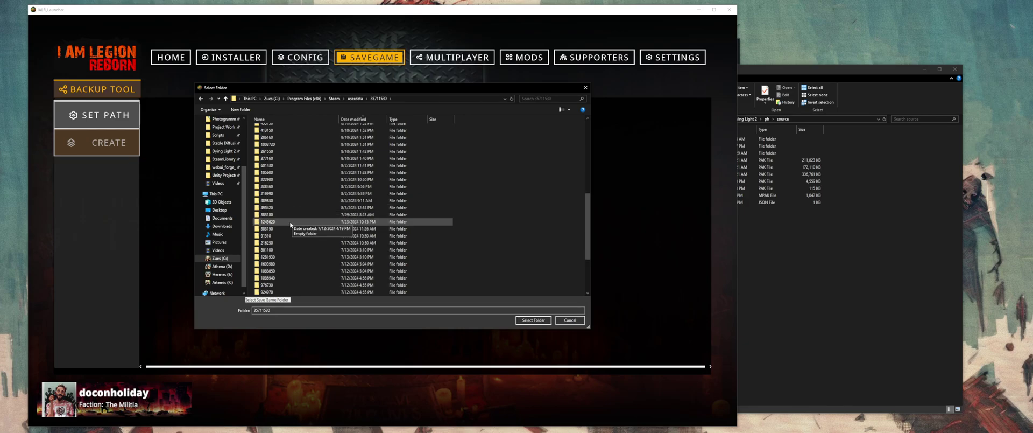
scroll(283, 215, "down", 4)
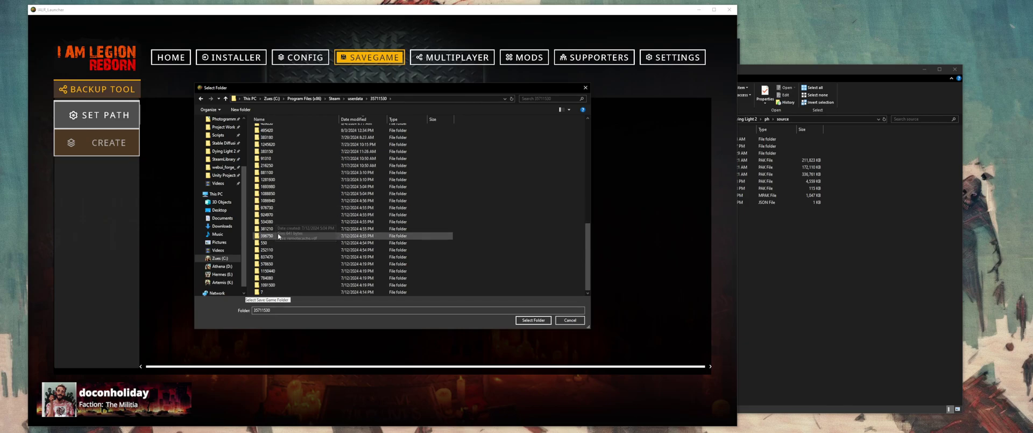
left_click(272, 221)
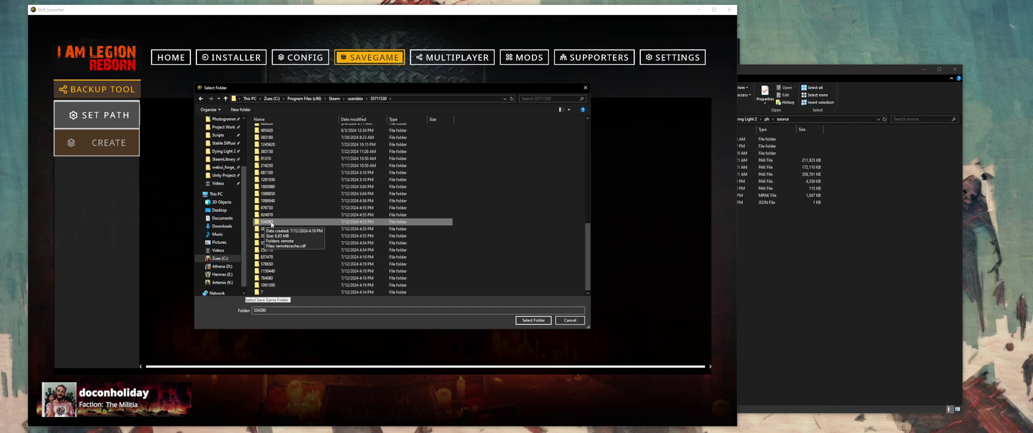
double_click(264, 221)
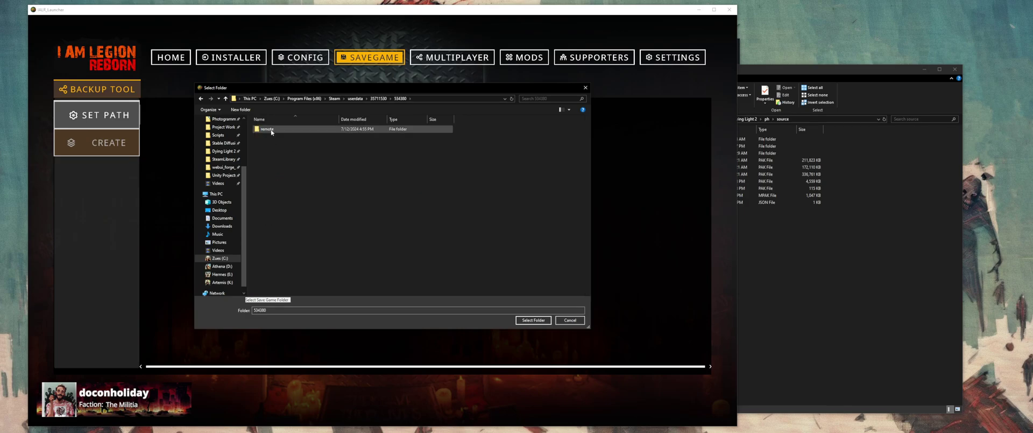
Set the save folder inside remote\out as the save game path
left_click(272, 133)
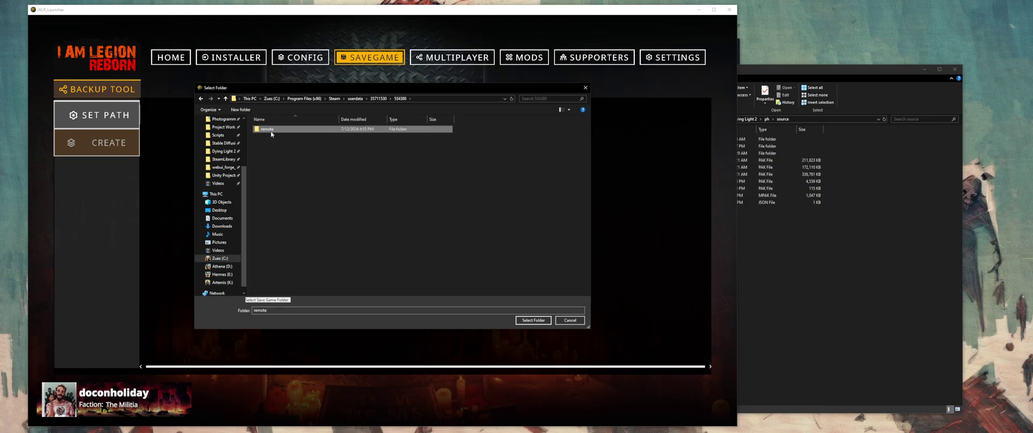
double_click(271, 132)
double_click(268, 131)
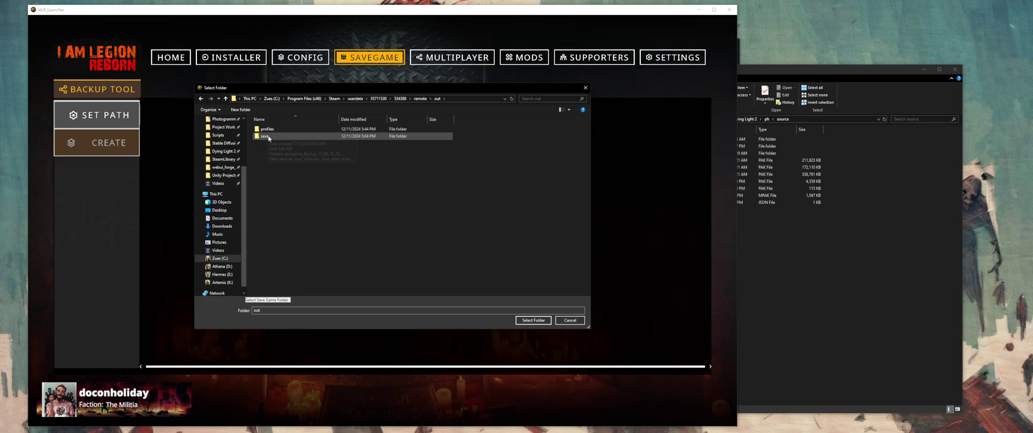
double_click(266, 136)
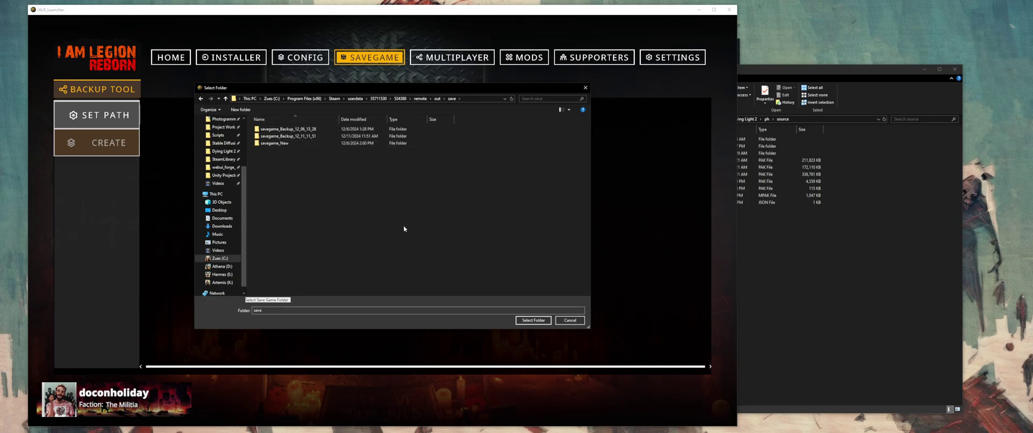
left_click(529, 321)
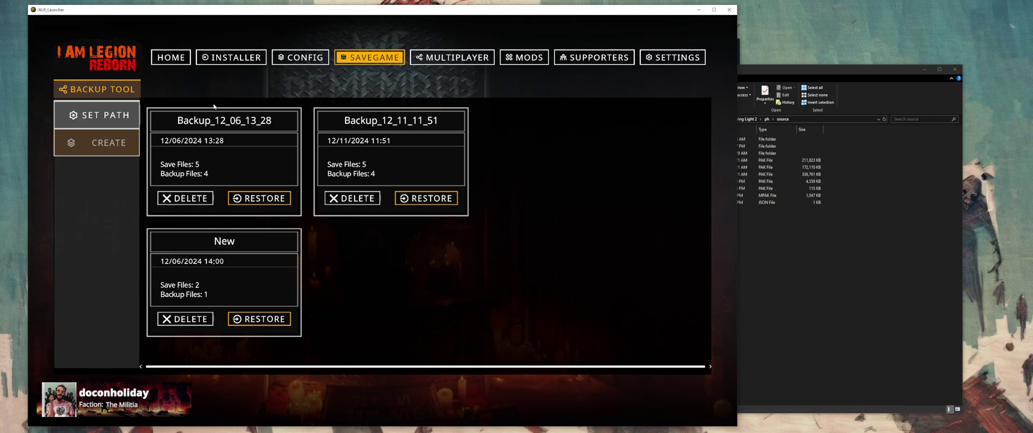
Create a new save game backup named WinterEvent
left_click(96, 142)
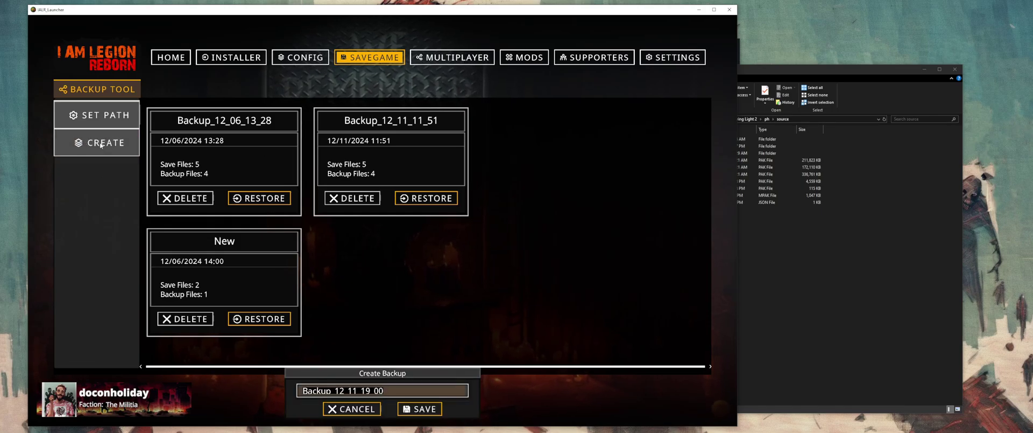
left_click(400, 391)
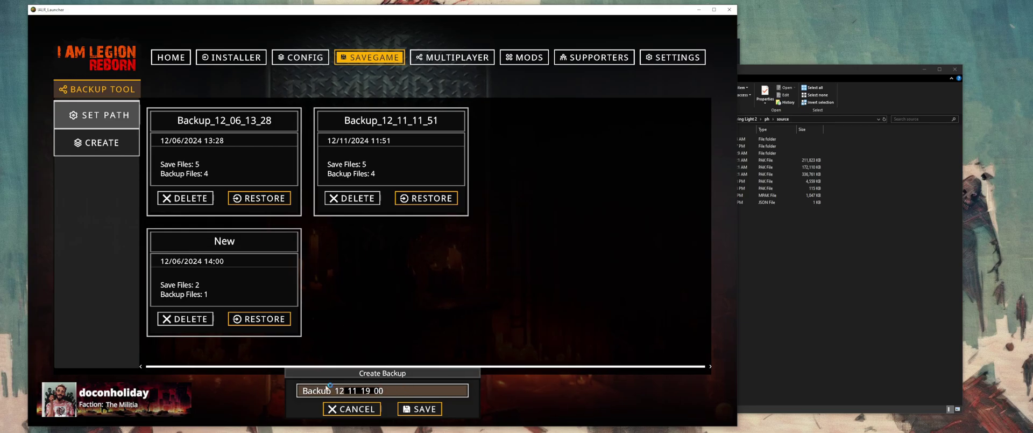
key("ctrl+a")
type("Wint")
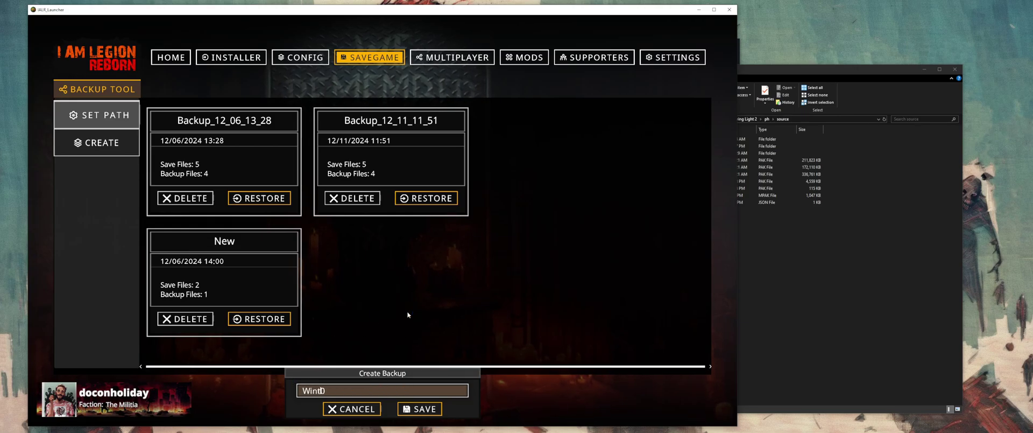
type("erEvent")
key("Return")
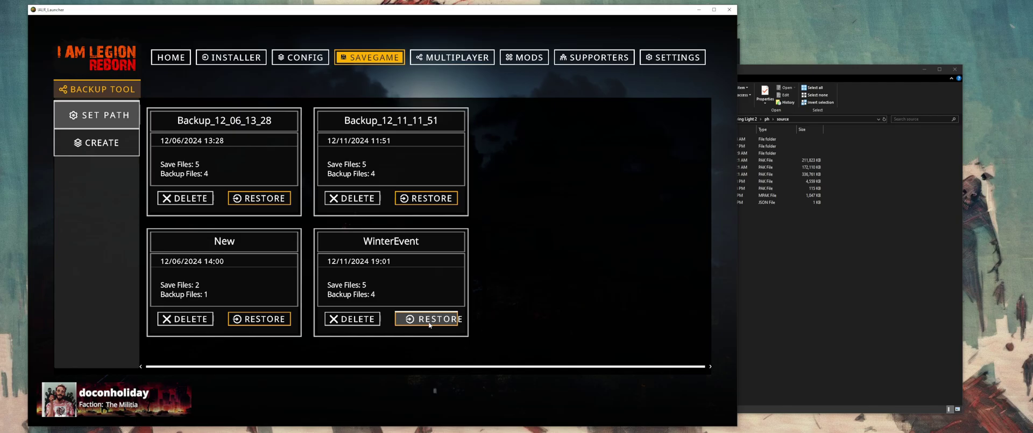
Restore the save backup New, switch back to the WinterEvent backup and return to the launcher's home page
left_click(262, 319)
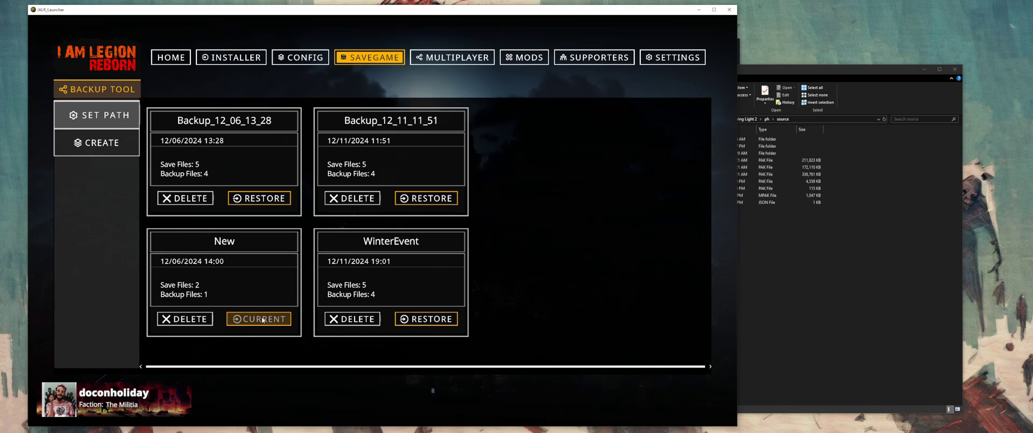
left_click(426, 319)
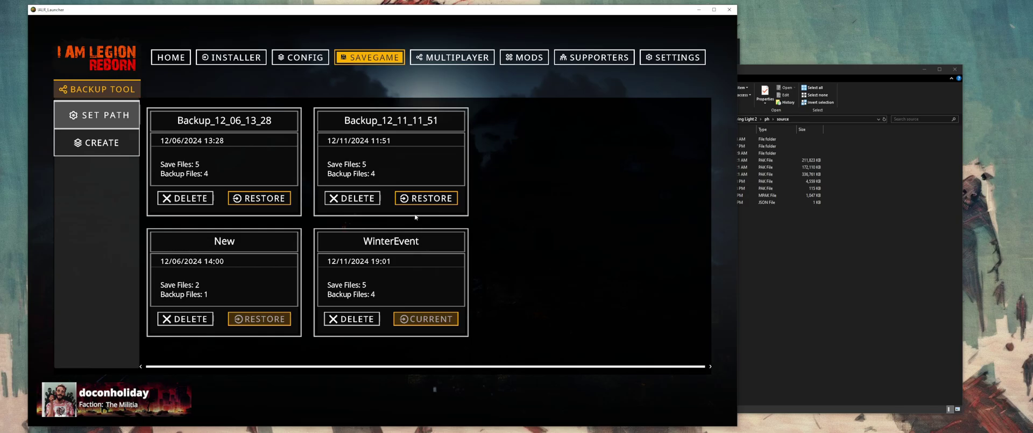
left_click(171, 57)
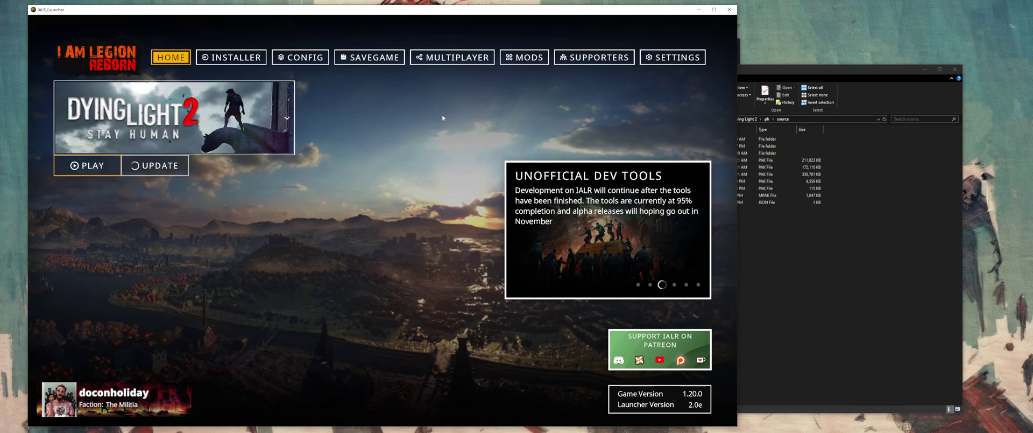
Host a multiplayer session with private visibility and move the session folder window over the launcher
left_click(451, 57)
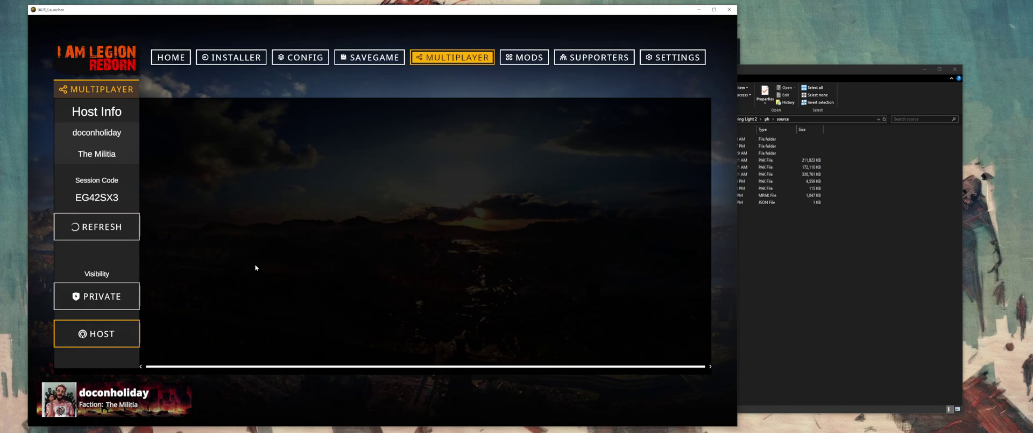
left_click(103, 334)
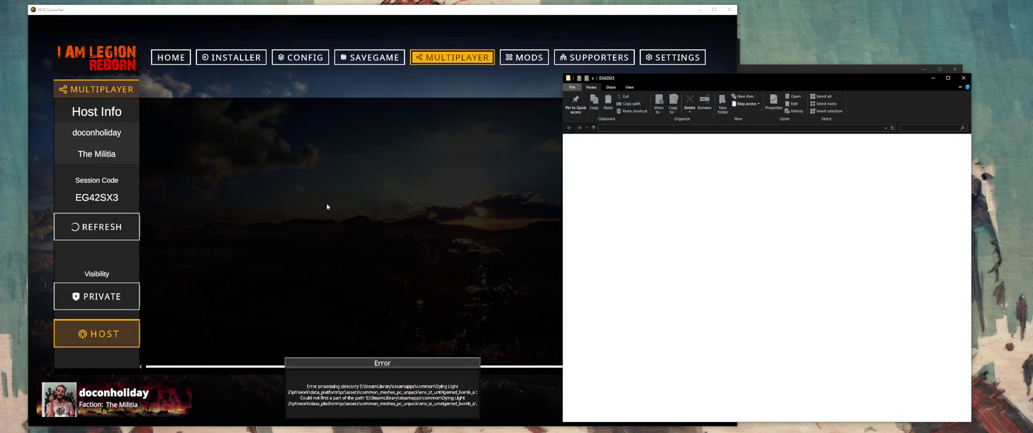
left_click_drag(752, 79, 403, 66)
Open the session's ZIP archive from its folder, examine the packed files and close the archive
left_click(320, 135)
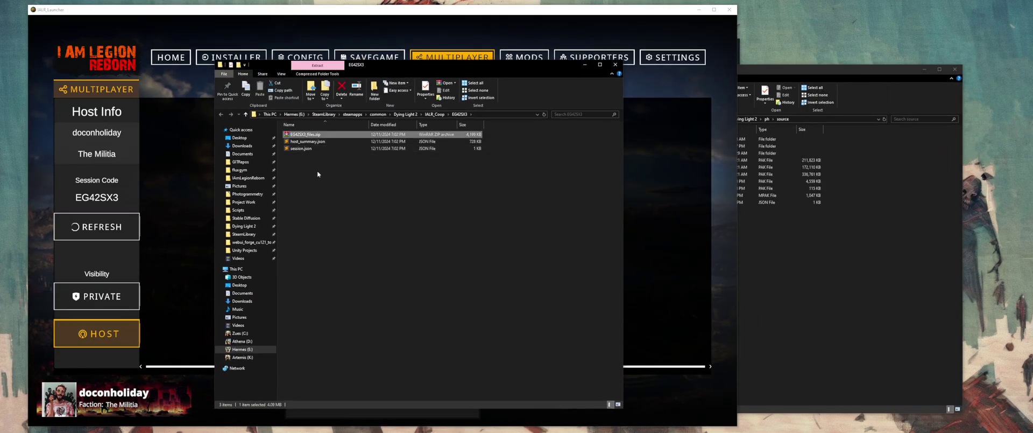
left_click(318, 175)
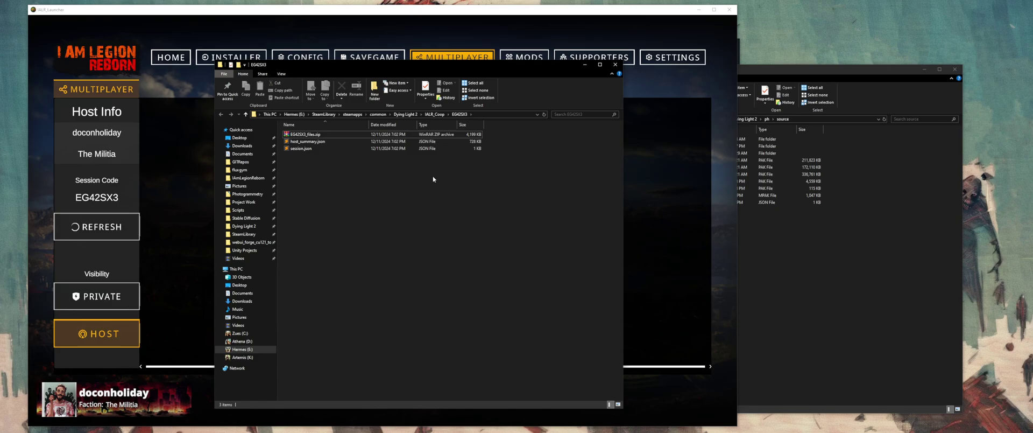
double_click(305, 134)
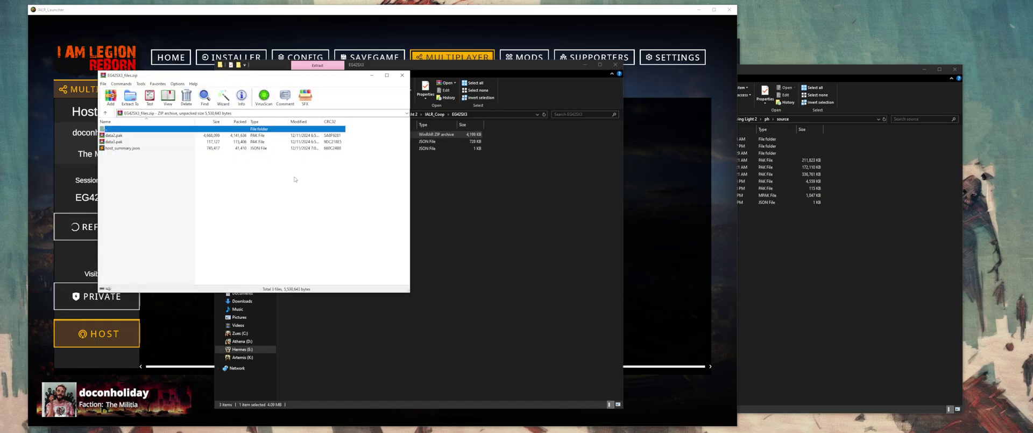
left_click(295, 179)
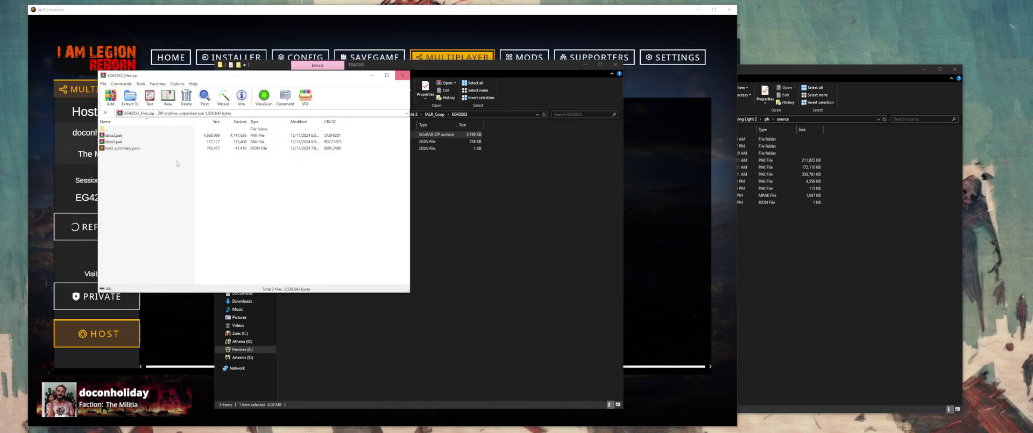
left_click_drag(129, 174, 111, 145)
left_click(145, 186)
left_click(402, 75)
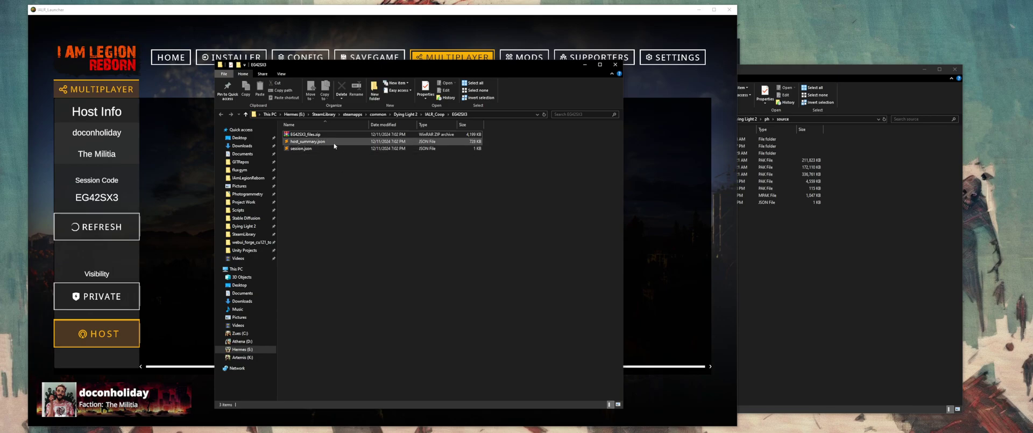
left_click_drag(344, 162, 320, 171)
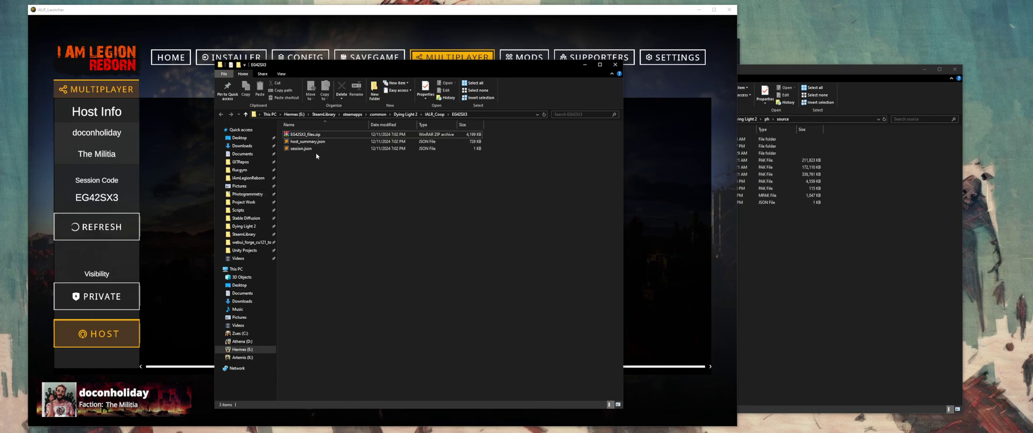
Return to the launcher, set the session visibility to public, host it and confirm sharing the Dying Light 2 data
left_click(185, 240)
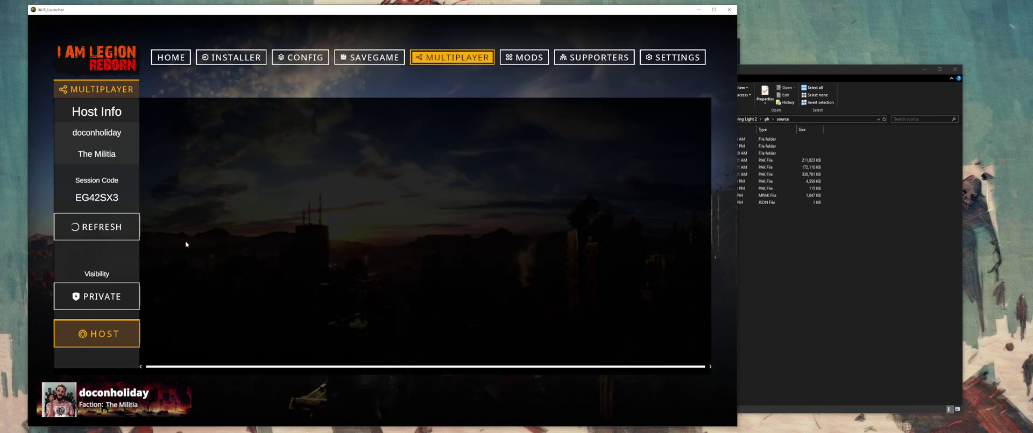
left_click(99, 298)
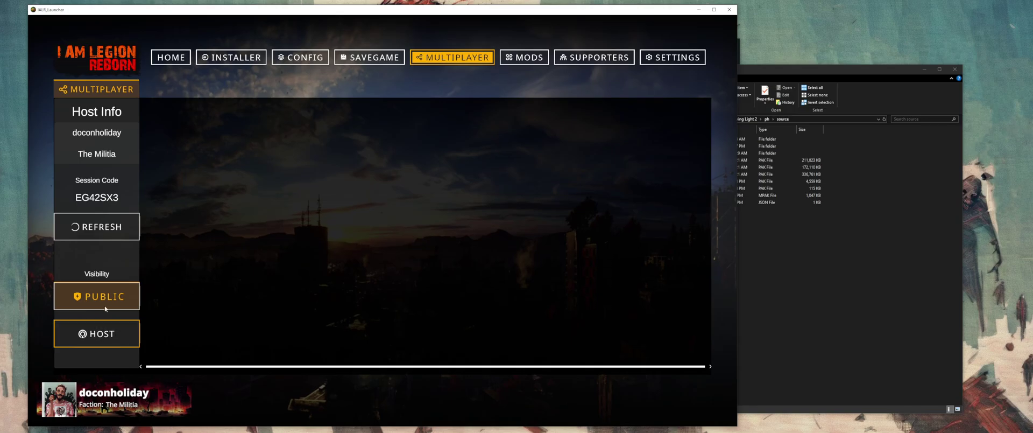
left_click(97, 334)
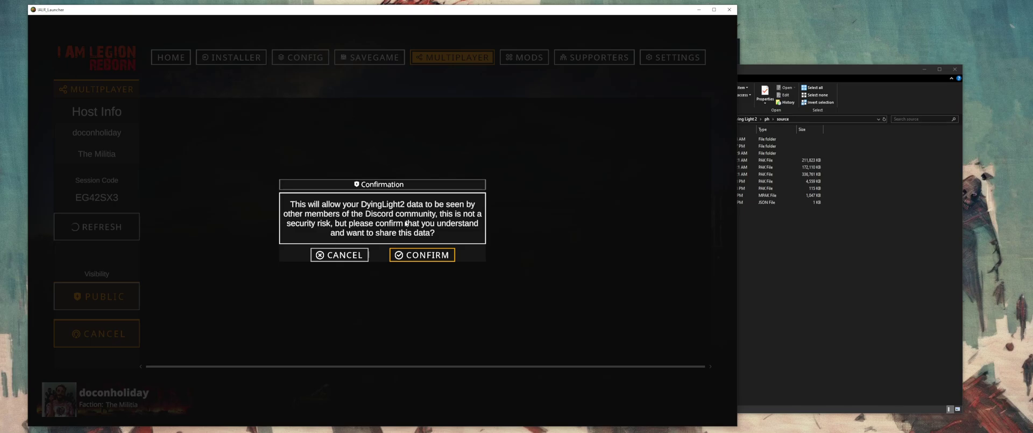
left_click(427, 257)
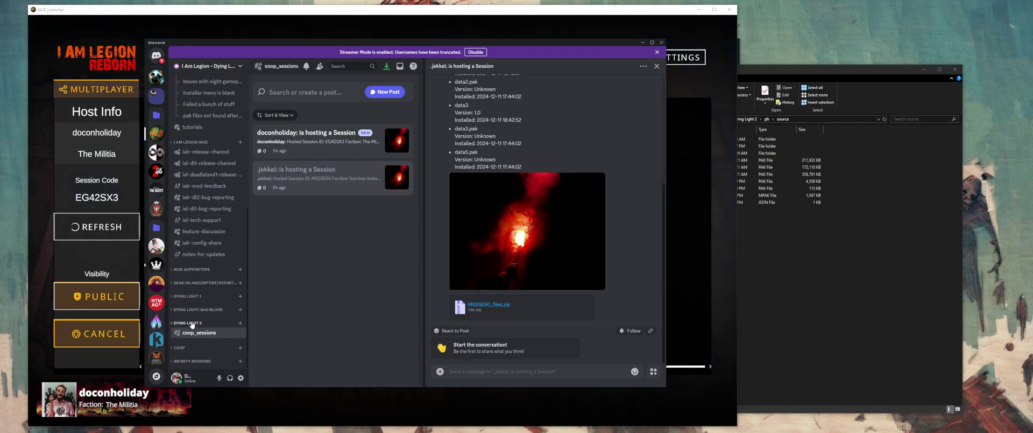
In Discord's coop_sessions channel, open the newly hosted session's post and read its installed content, additional mods and attached file
left_click(313, 139)
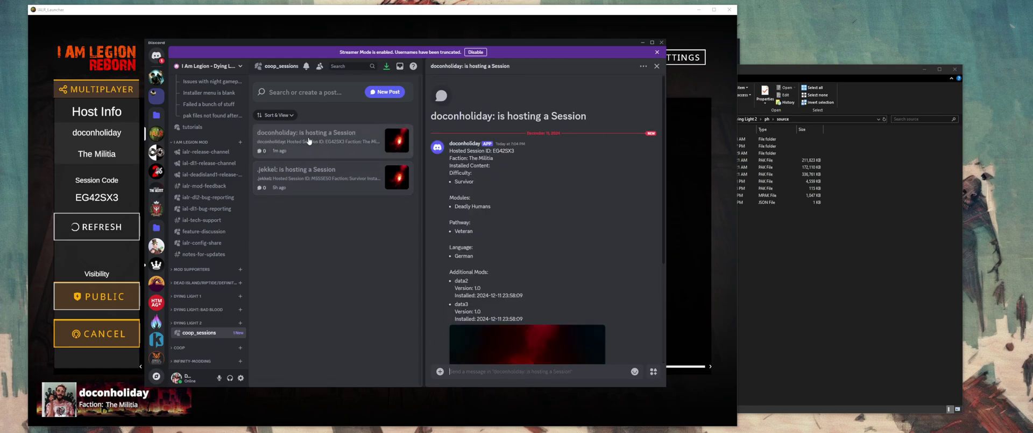
left_click_drag(431, 116, 599, 114)
left_click(560, 178)
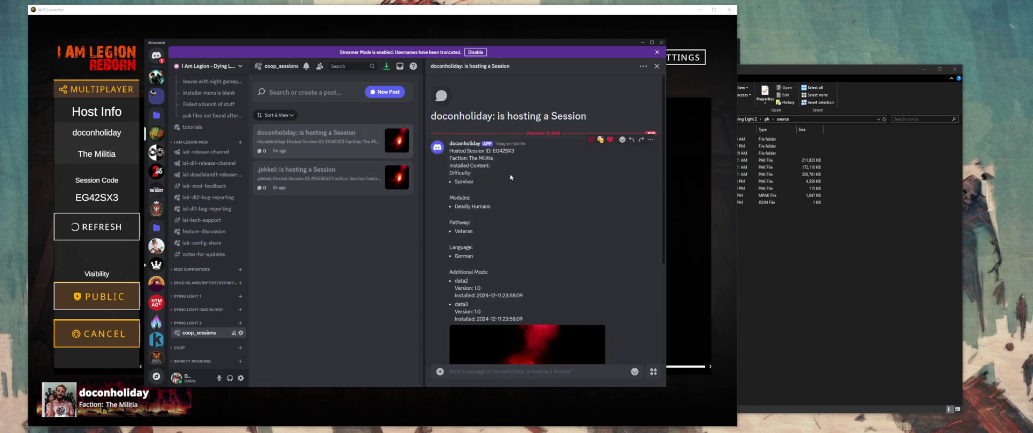
scroll(510, 177, "down", 1)
left_click_drag(448, 138, 484, 214)
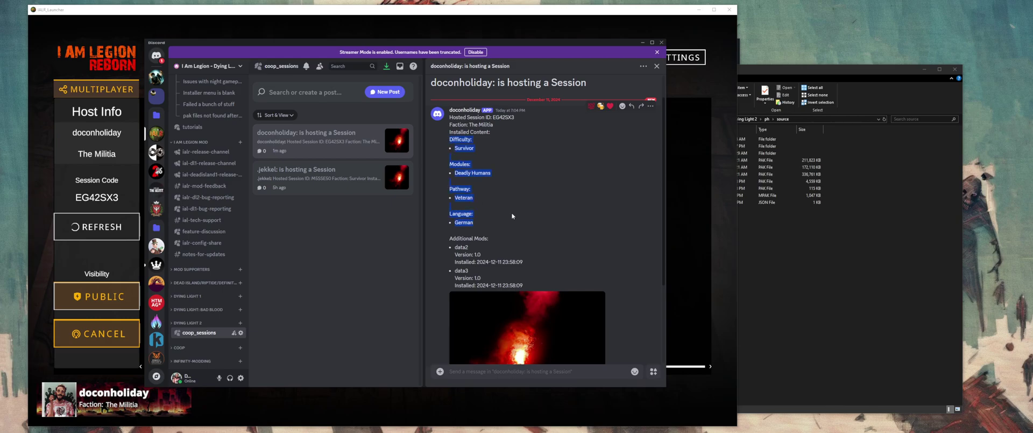
left_click(513, 216)
scroll(548, 204, "down", 2)
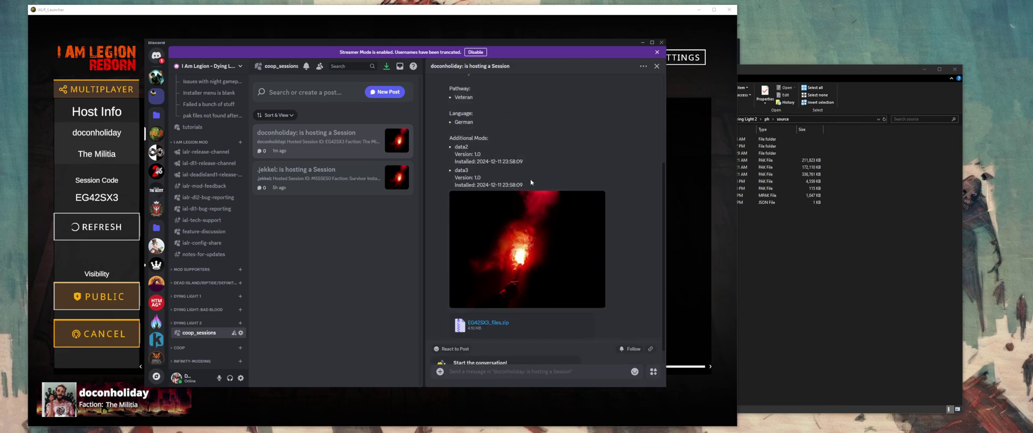
left_click_drag(511, 182, 453, 147)
left_click(558, 141)
scroll(490, 205, "down", 1)
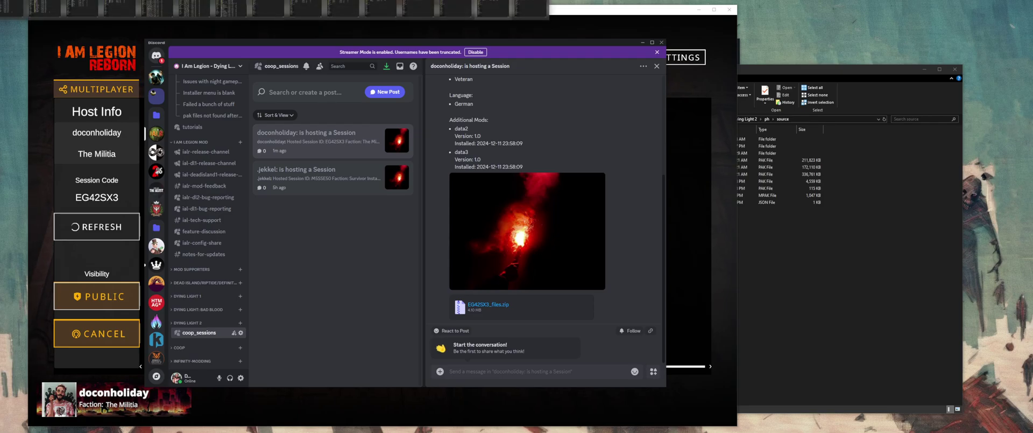
Switch to the Dying Light 2 game folder in File Explorer, place it beside Discord and open IALR_Coop
mouse_move(461, 1)
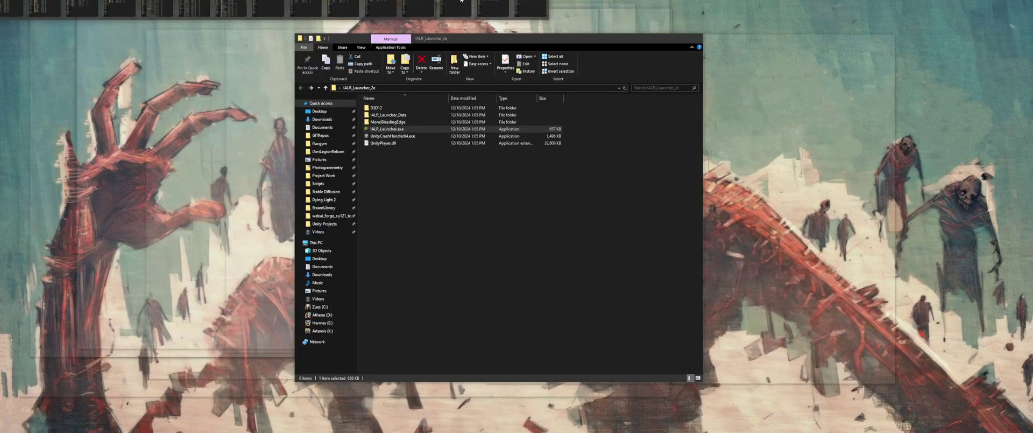
left_click(387, 8)
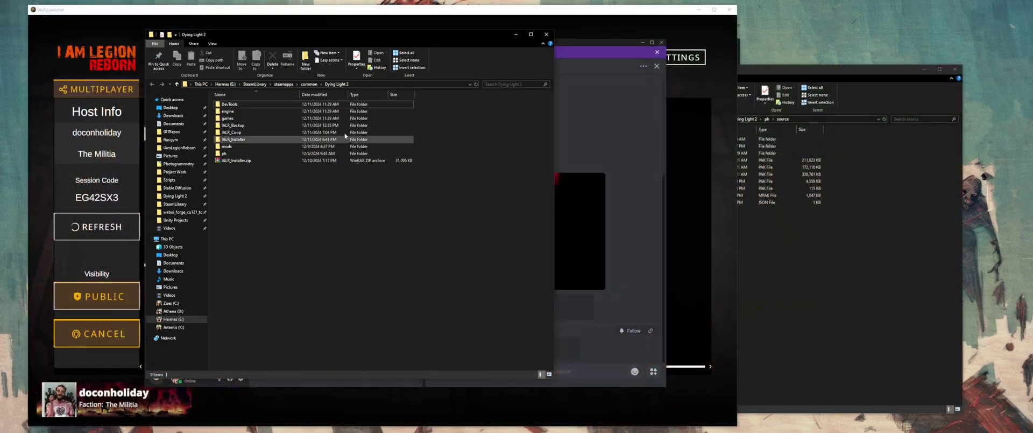
left_click_drag(310, 36, 766, 56)
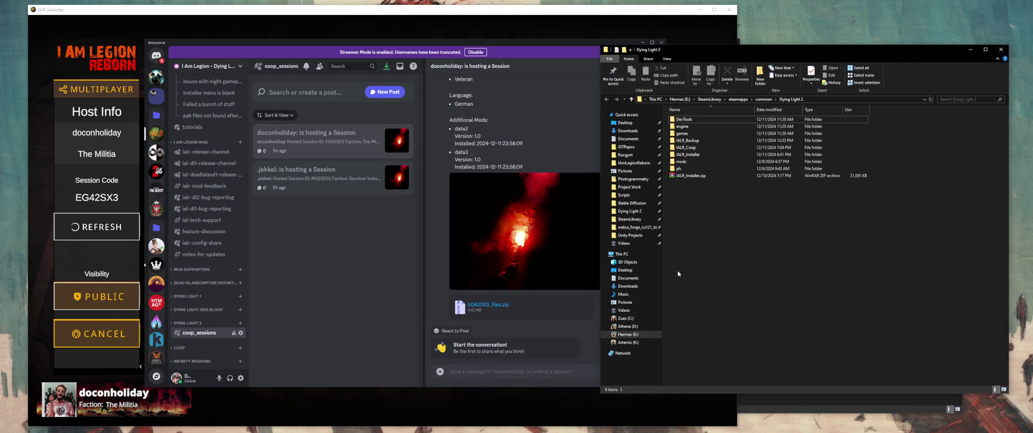
mouse_move(691, 149)
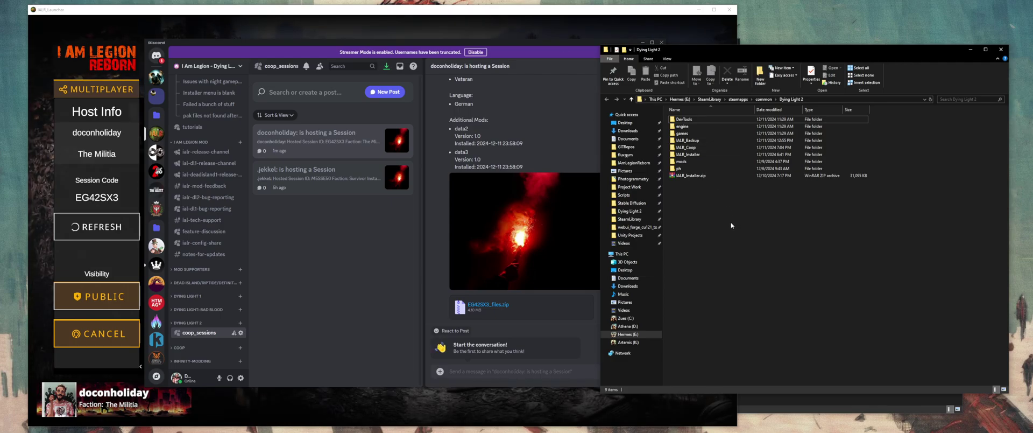
left_click(688, 147)
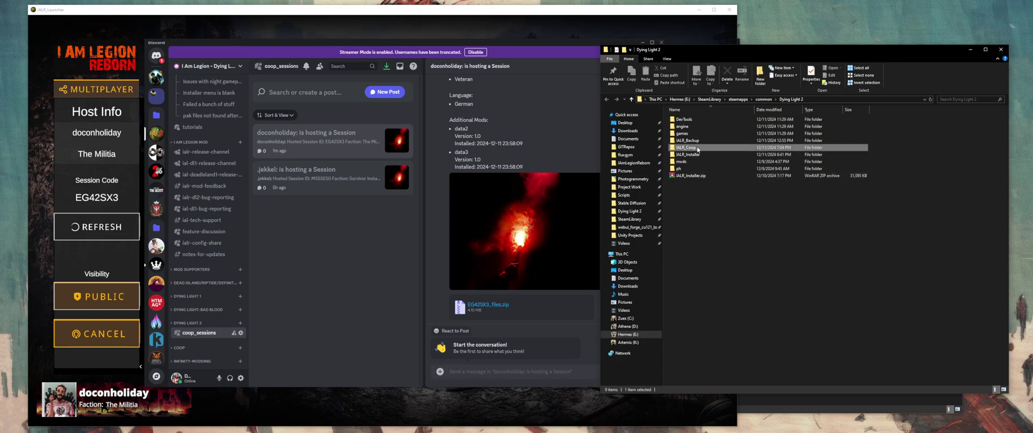
left_click(690, 186)
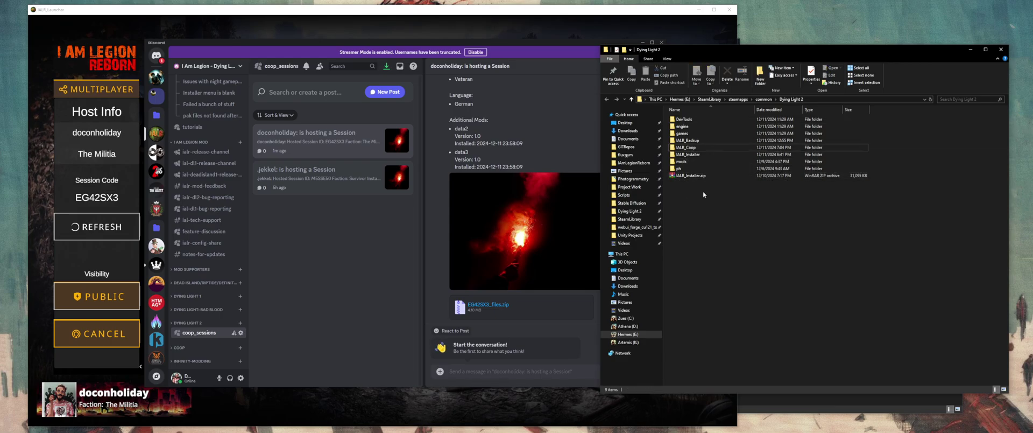
double_click(693, 148)
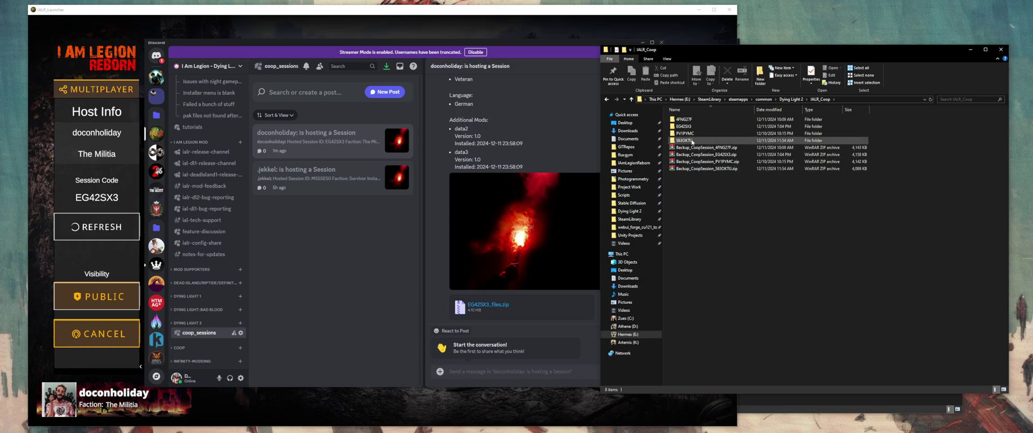
Check the contents of the hosted session's folder, go back to IALR_Coop and return to the IALR launcher
mouse_move(692, 141)
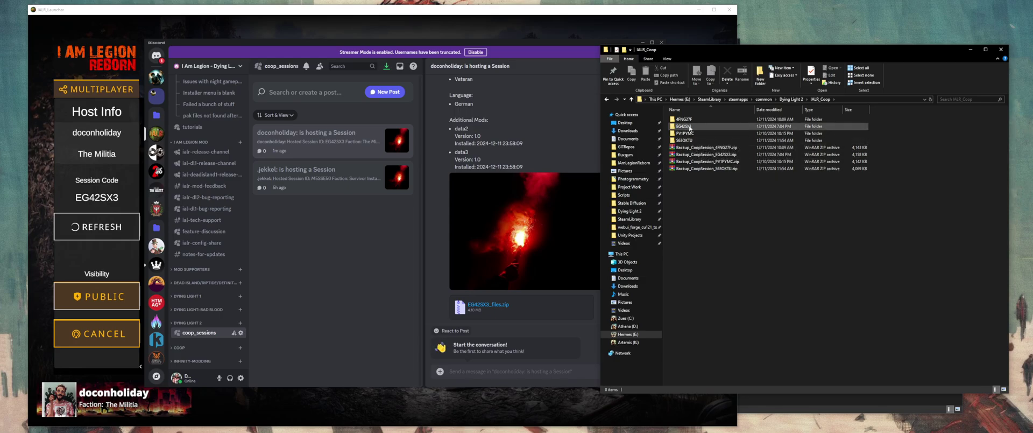
double_click(690, 127)
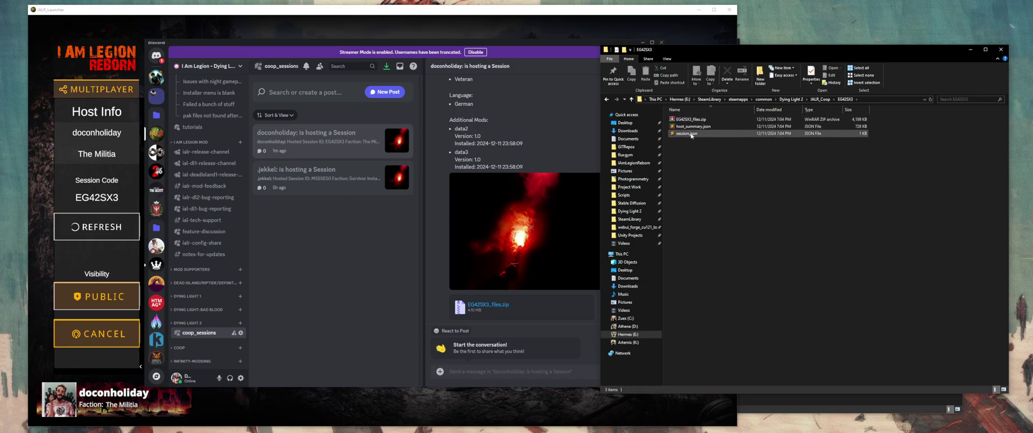
key("alt+Left")
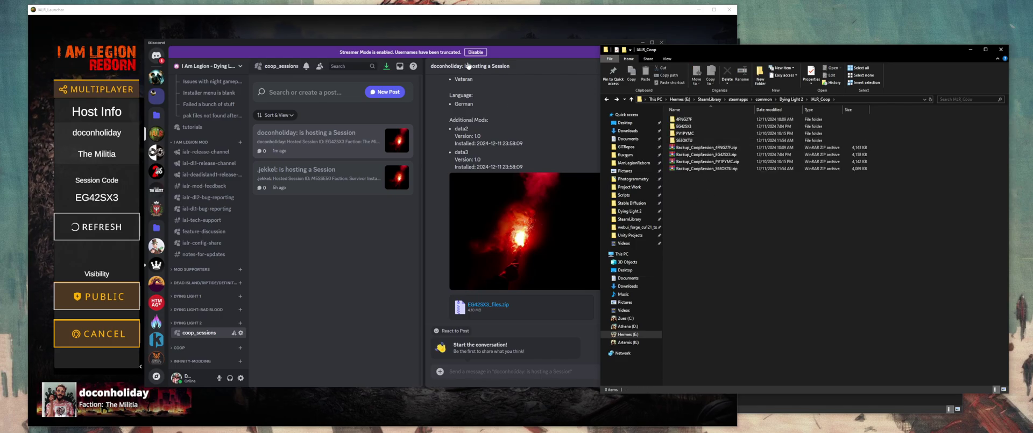
left_click(517, 31)
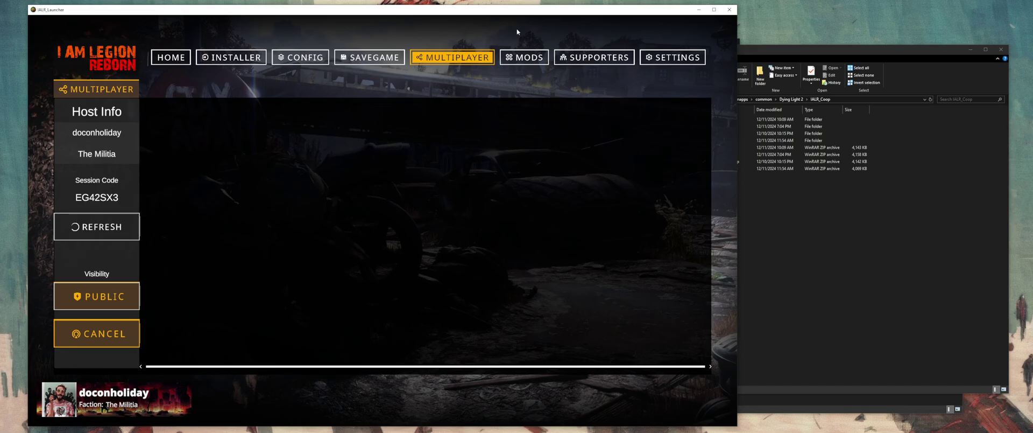
Refresh the co-op session list, request deletion of the German-language session and cancel the confirmation
left_click(113, 229)
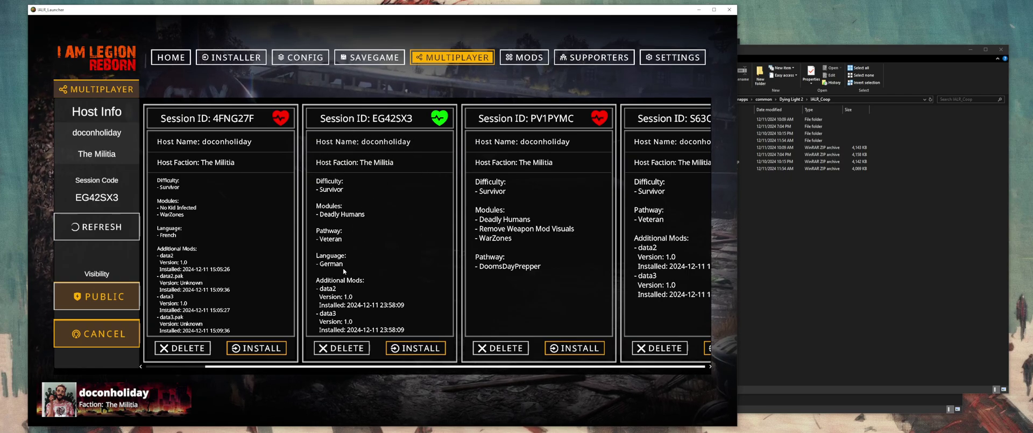
left_click(361, 348)
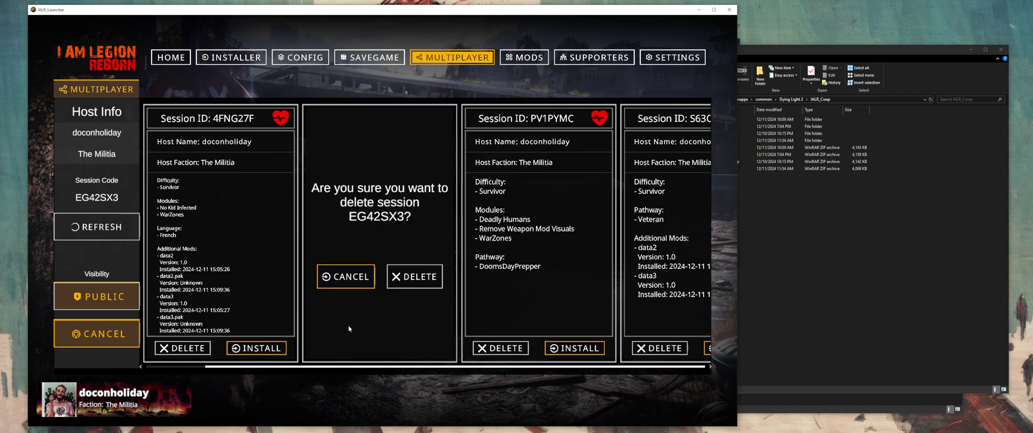
left_click(346, 276)
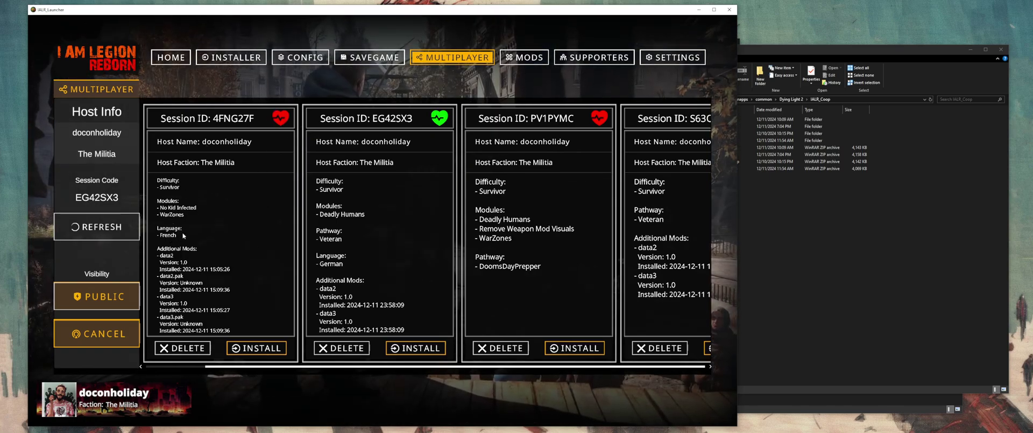
In File Explorer, go to the source folder inside ph in the Dying Light 2 directory to view its pak files
left_click(791, 100)
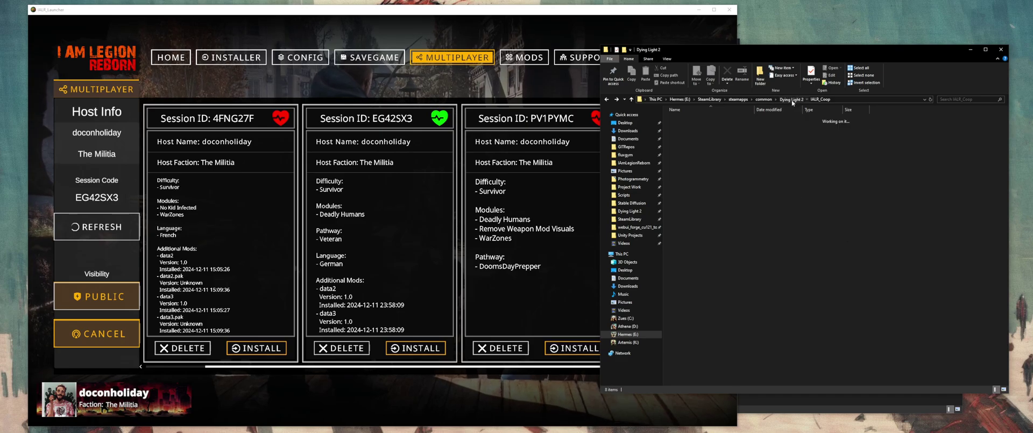
double_click(683, 147)
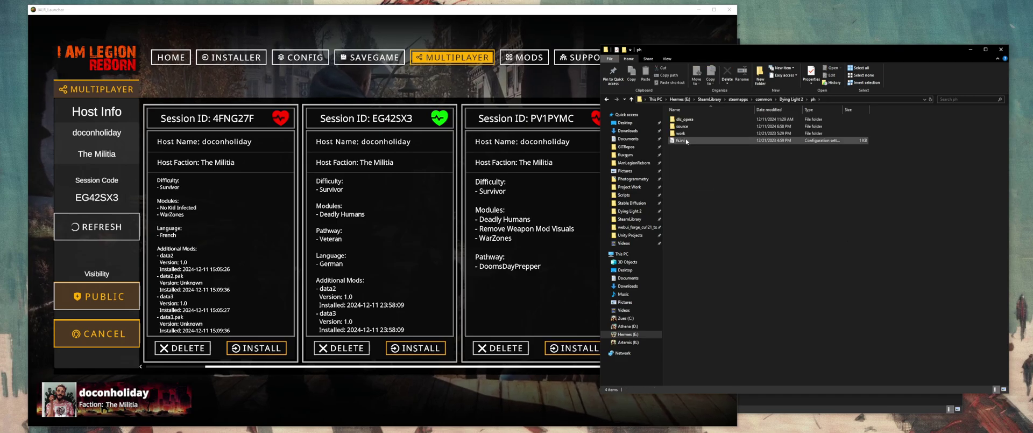
left_click(687, 127)
double_click(687, 127)
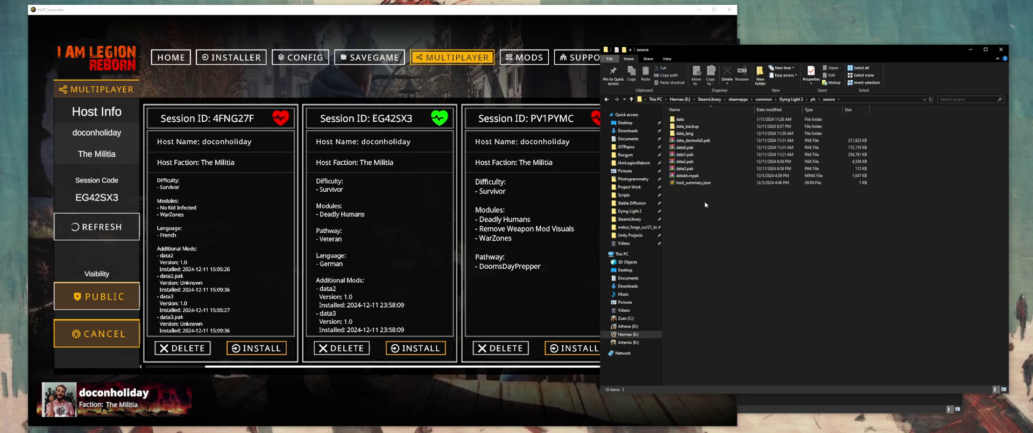
Install the French-language session from the launcher, check the pak files in the source folder and move the File Explorer window aside
left_click(439, 88)
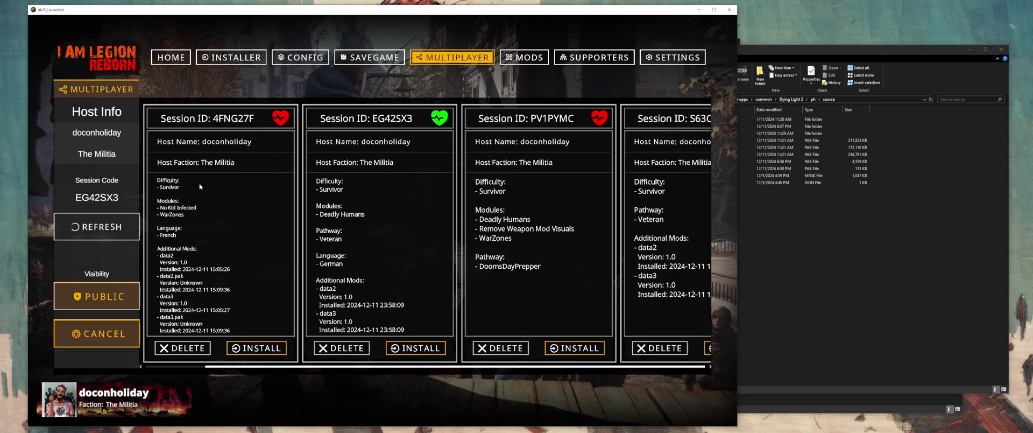
left_click(254, 349)
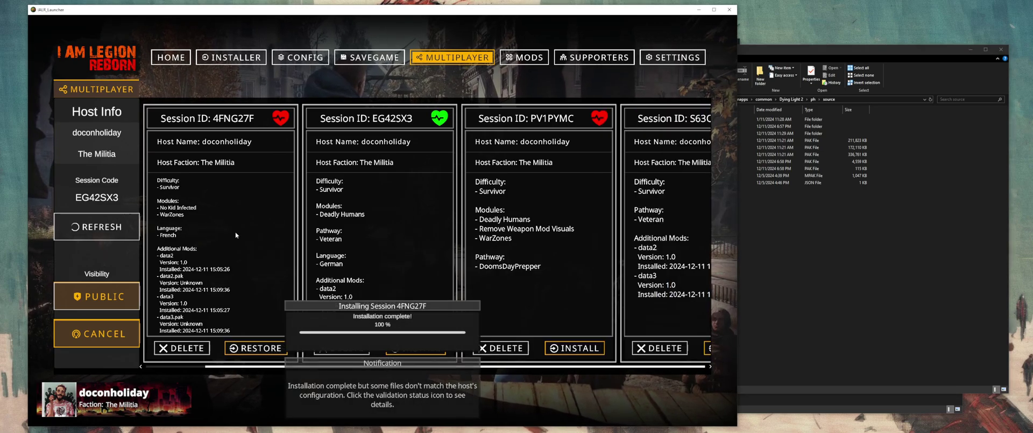
left_click(857, 294)
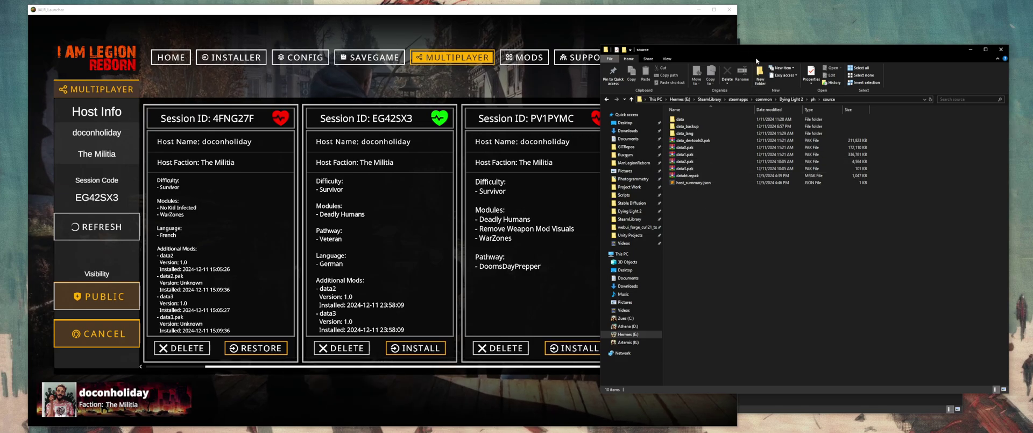
left_click_drag(768, 56, 817, 59)
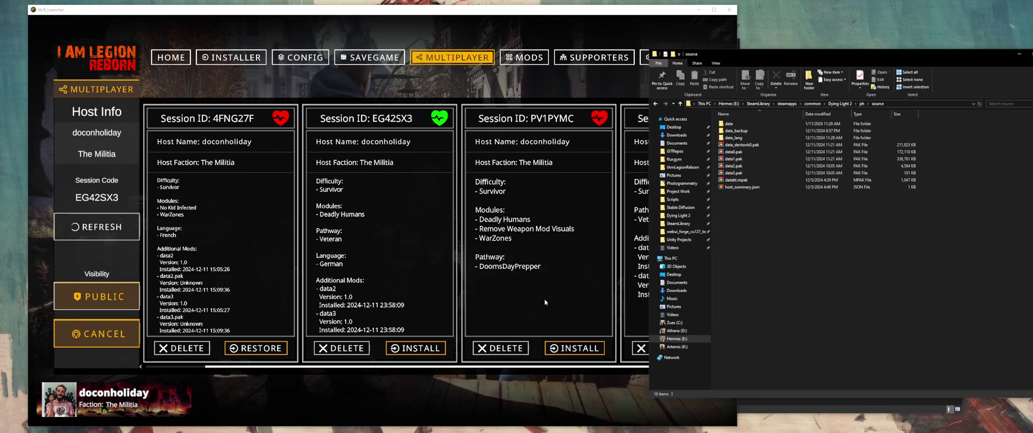
Restore the original files from the French-language session and install it again, checking the source folder after each change
left_click(237, 295)
left_click(261, 348)
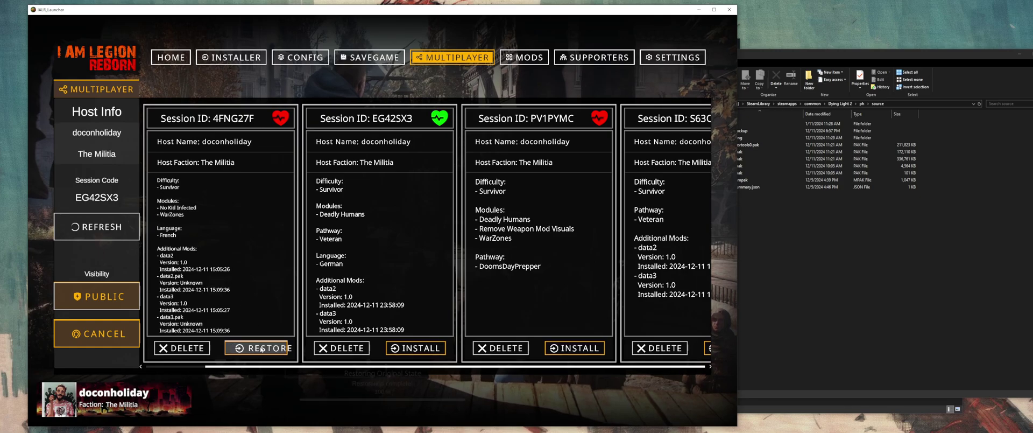
left_click(876, 241)
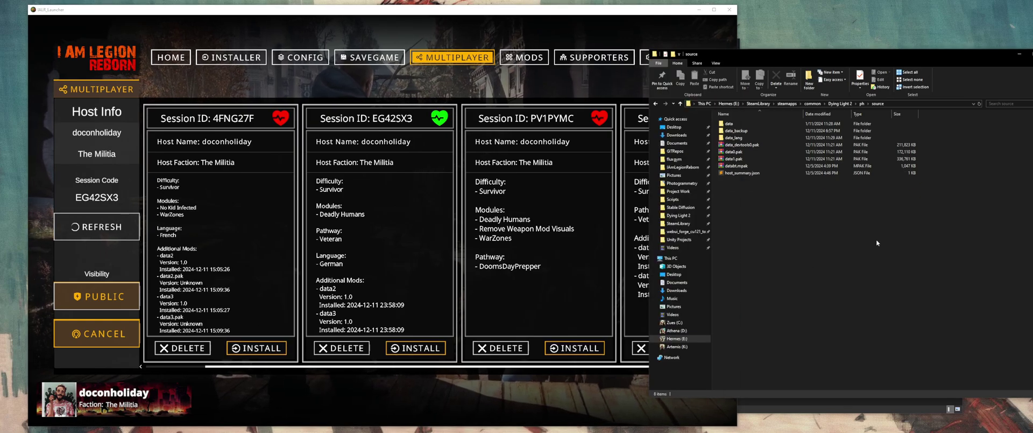
left_click(260, 296)
left_click(257, 347)
left_click(880, 271)
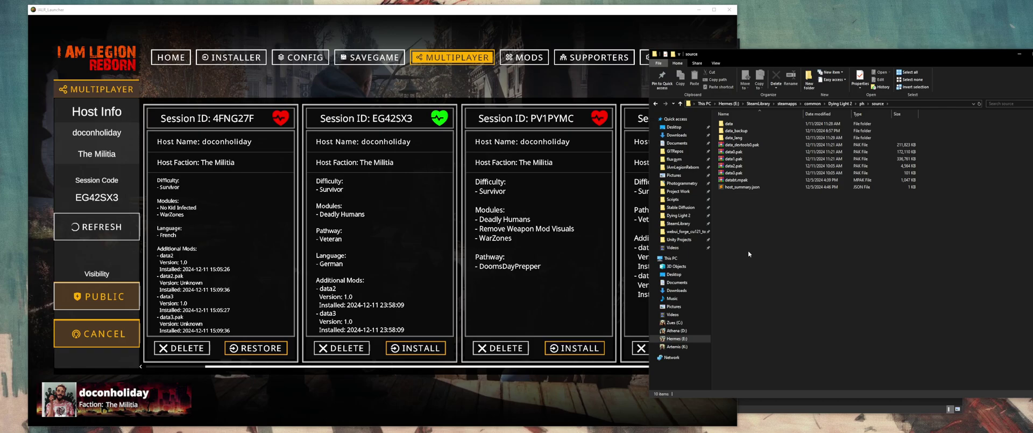
Refresh the session list and read the validation status details of the French-language session
left_click(422, 237)
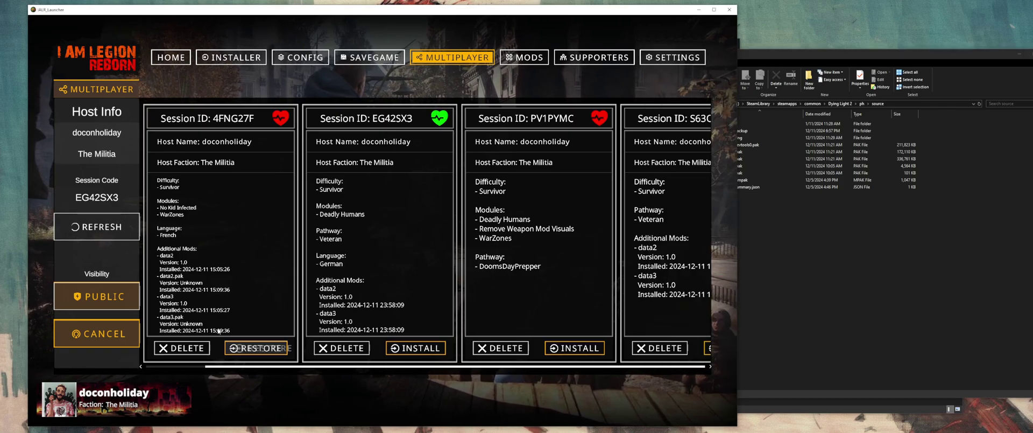
left_click(105, 227)
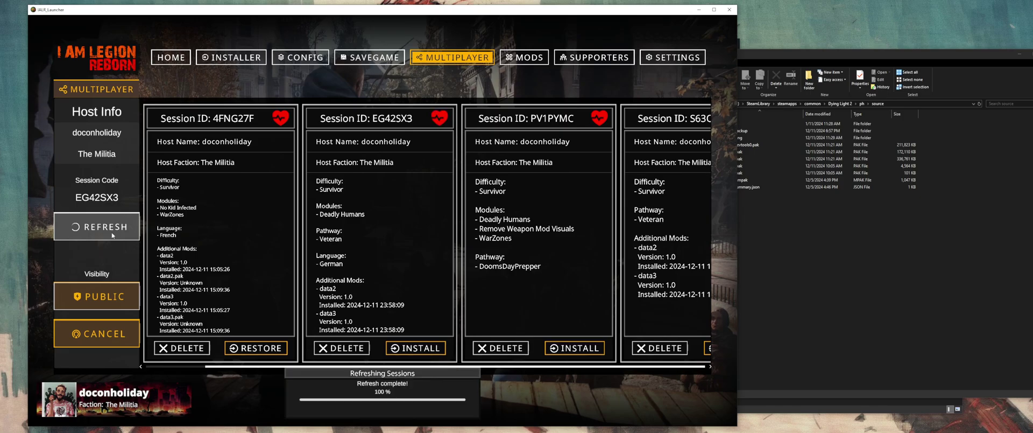
mouse_move(285, 116)
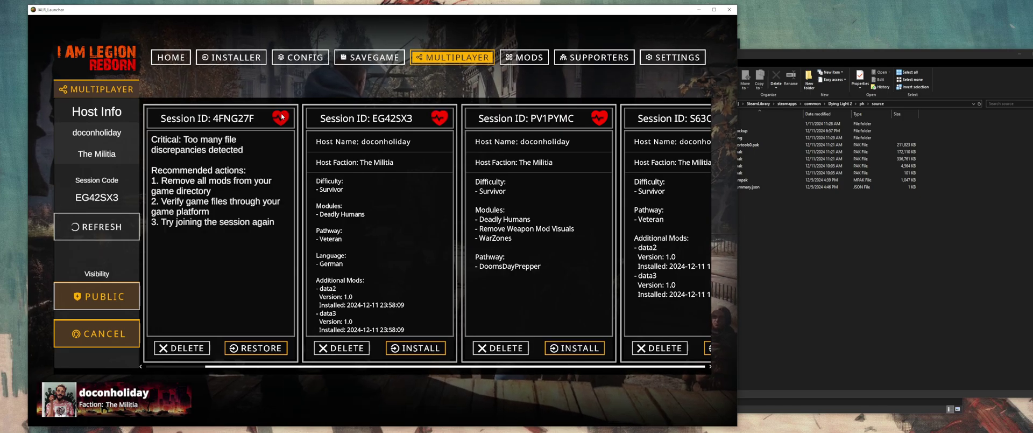
Review the source folder, restore the French-language session's original files and check the pak files again
left_click(847, 232)
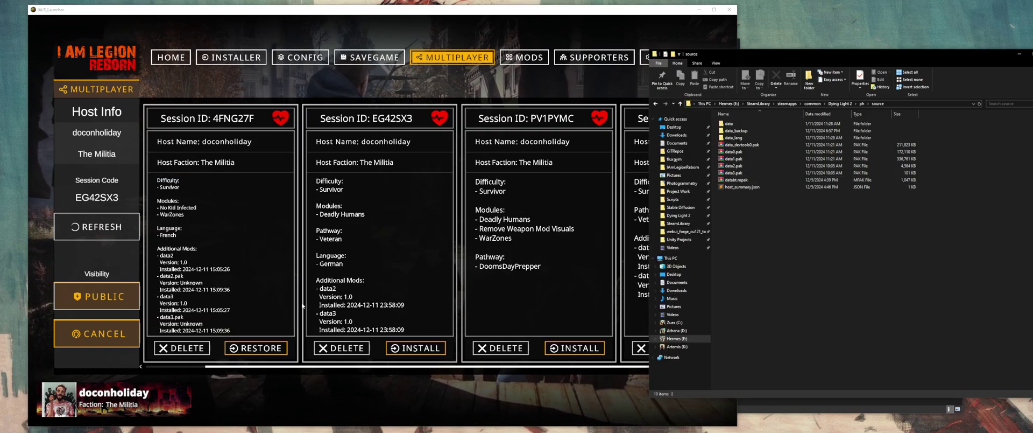
left_click(241, 213)
left_click(831, 262)
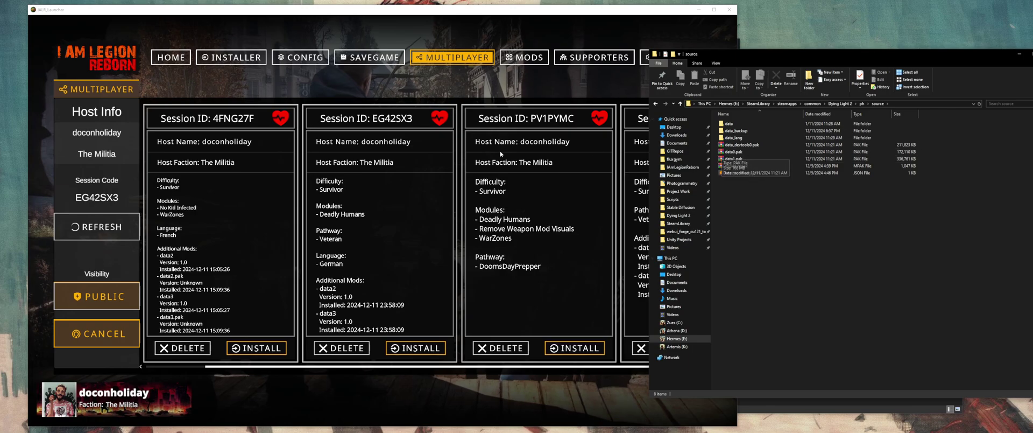
Install the German-language session and check its data2.pak and data3.pak files in the source folder
left_click(401, 235)
left_click(416, 348)
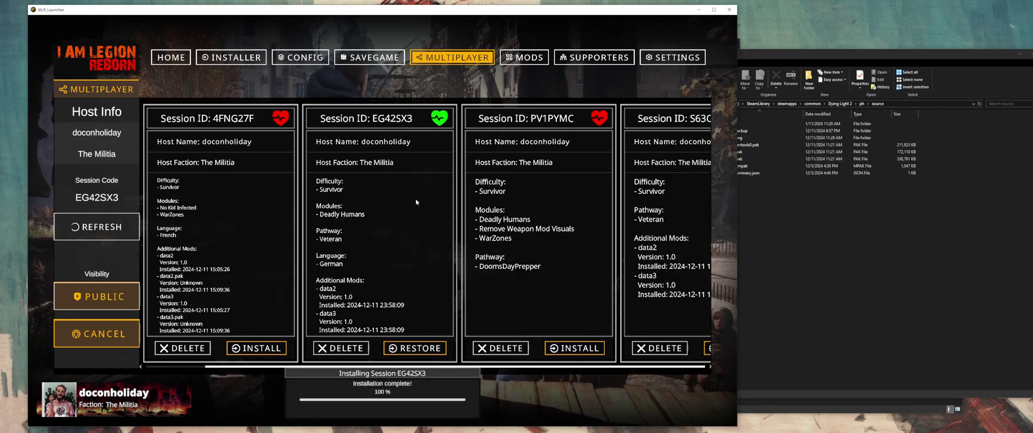
left_click(877, 264)
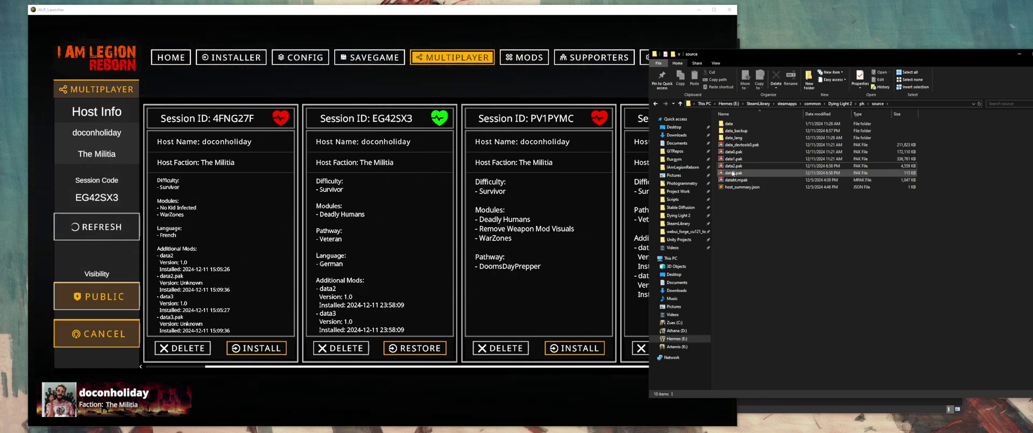
Look through all listed co-op sessions and compare their modules, pathways, languages and additional mods
left_click(343, 194)
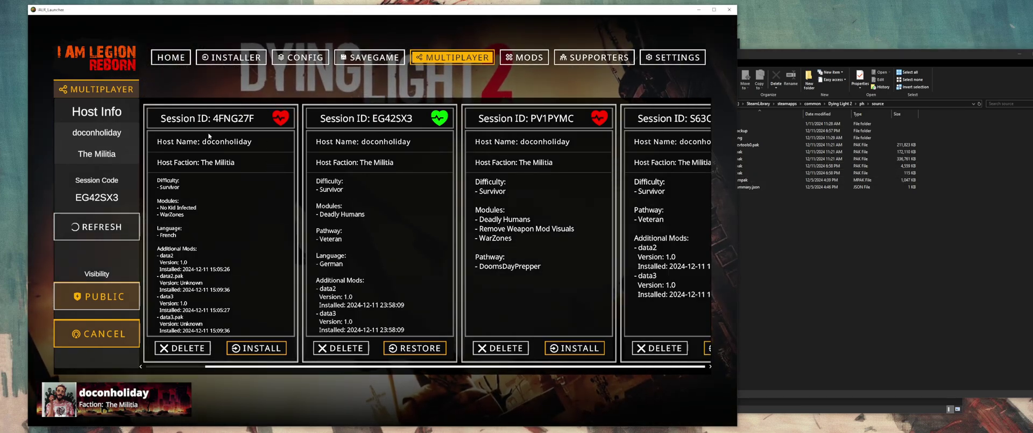
scroll(368, 228, "right", 2)
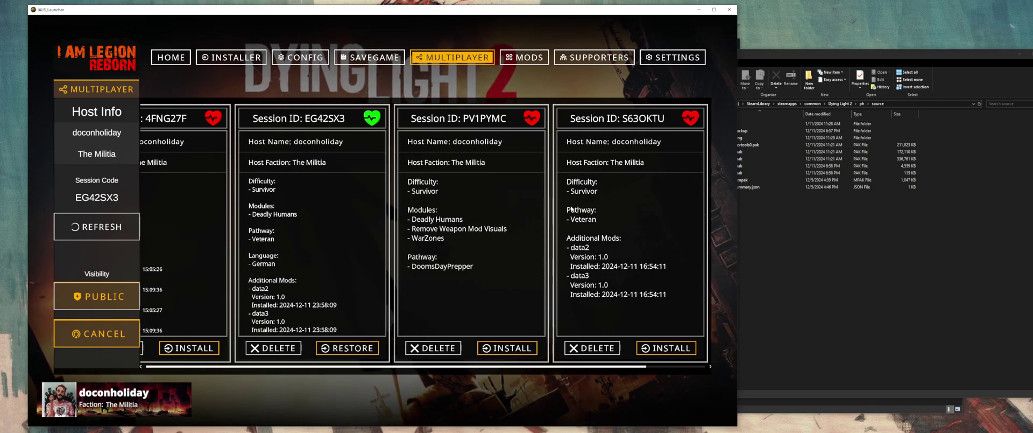
scroll(538, 193, "left", 2)
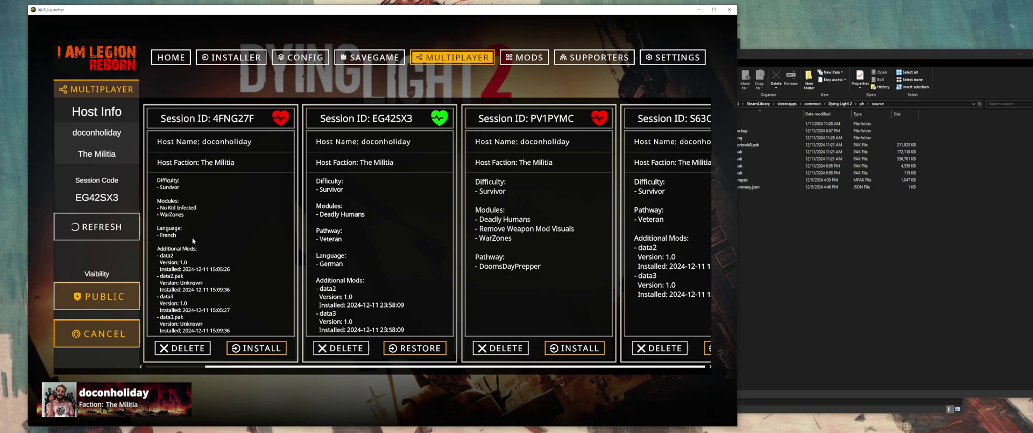
scroll(193, 241, "right", 2)
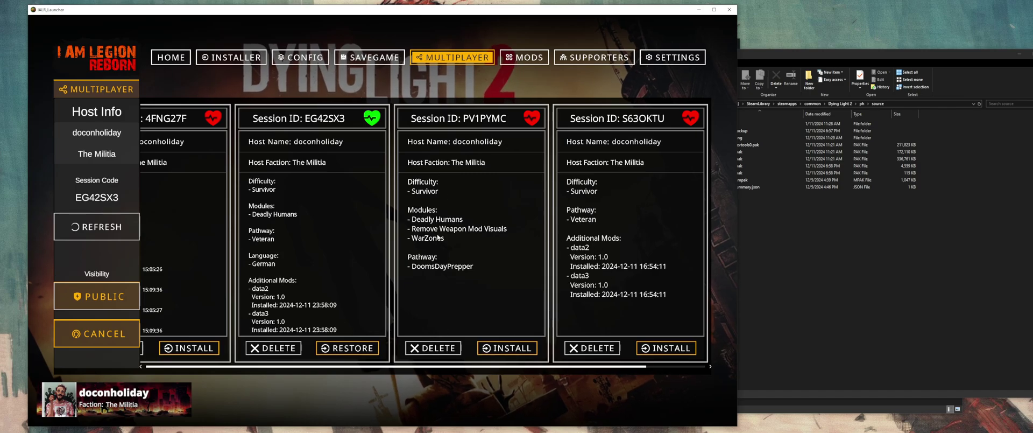
scroll(432, 192, "left", 2)
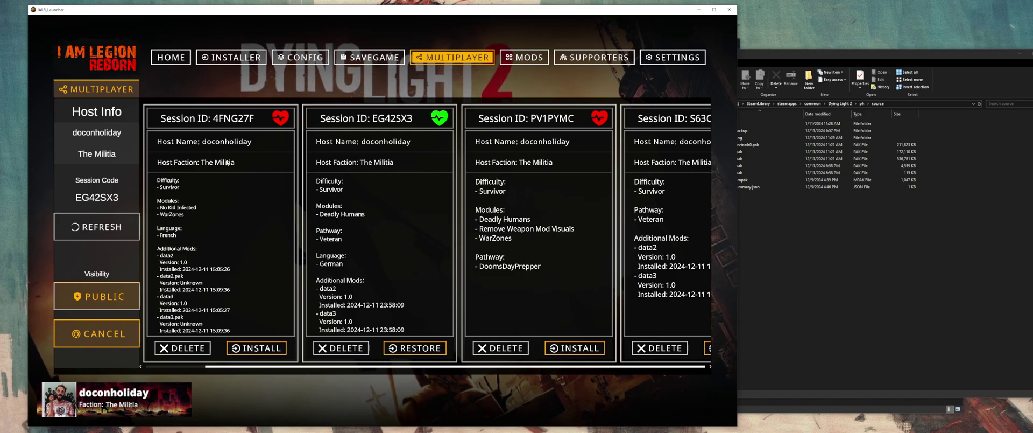
Delete every listed co-op session except the German-language one, confirming each deletion
left_click(183, 348)
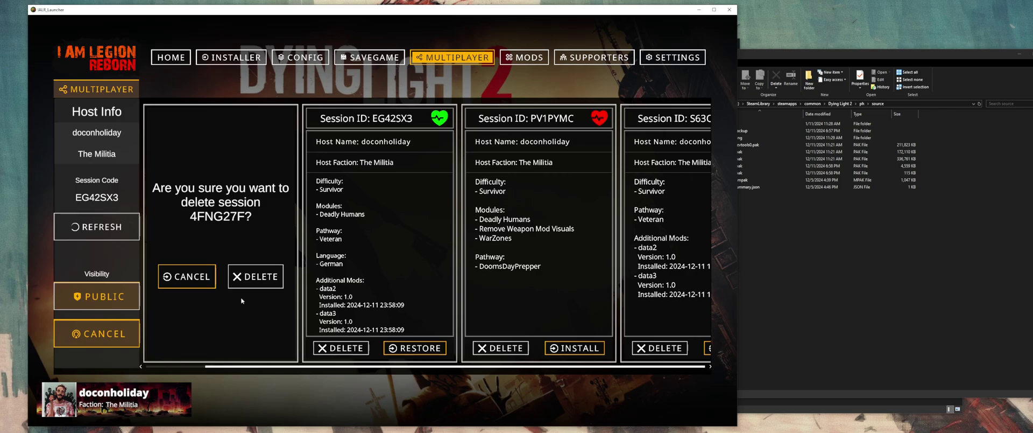
left_click(249, 280)
left_click(341, 348)
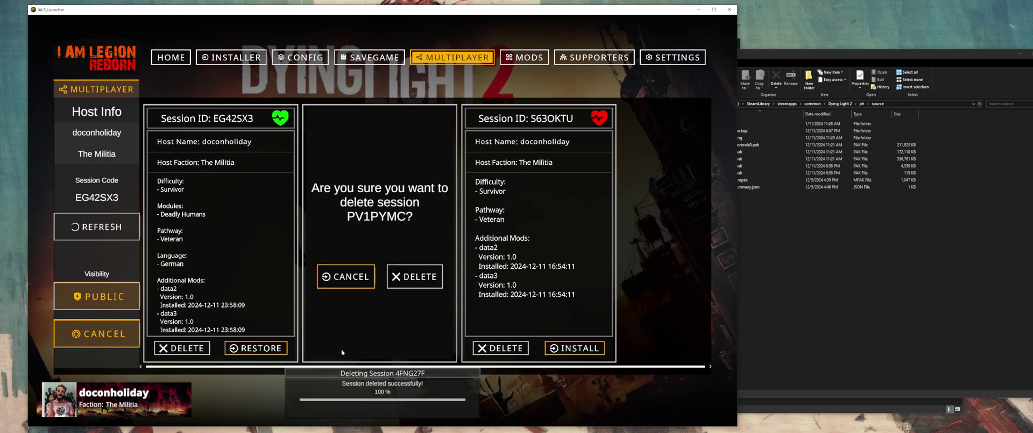
left_click(411, 275)
left_click(407, 275)
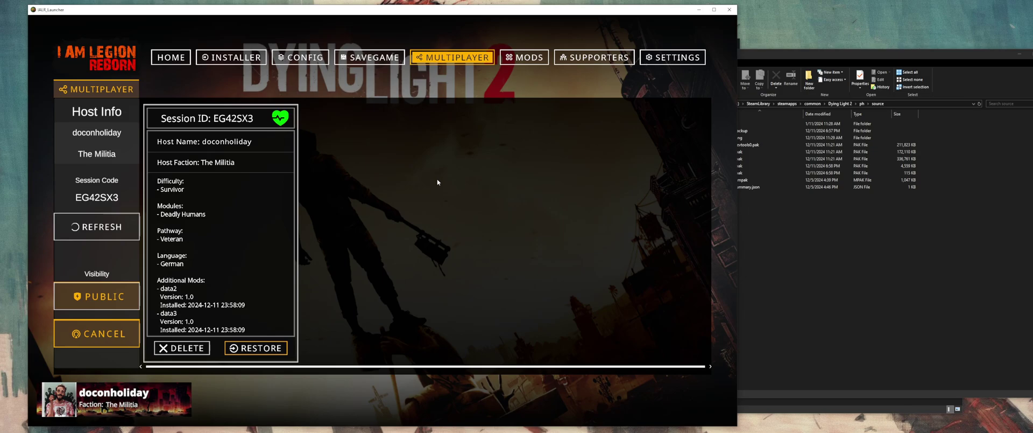
In File Explorer, inspect IALR_Backup, IALR_Coop and the remaining session's folder, and return to the Dying Light 2 folder
left_click(918, 250)
key("alt+Up")
key("alt+Up")
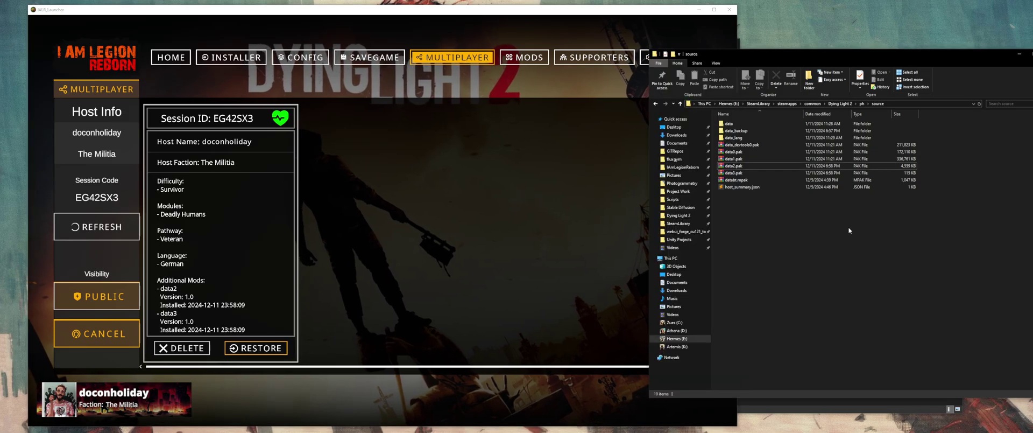
double_click(736, 144)
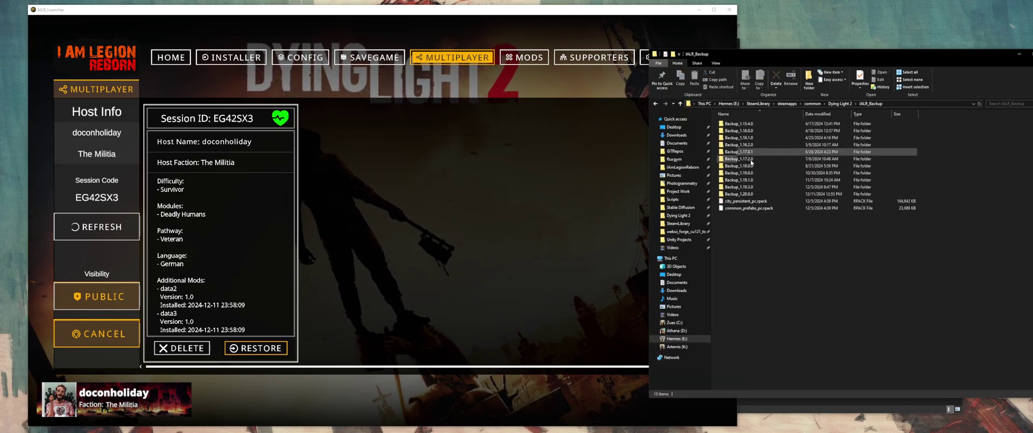
key("alt+Up")
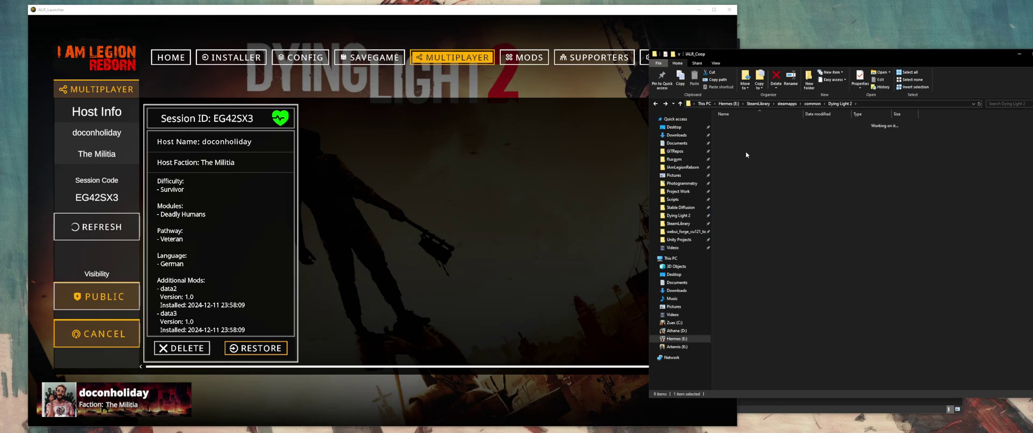
double_click(744, 152)
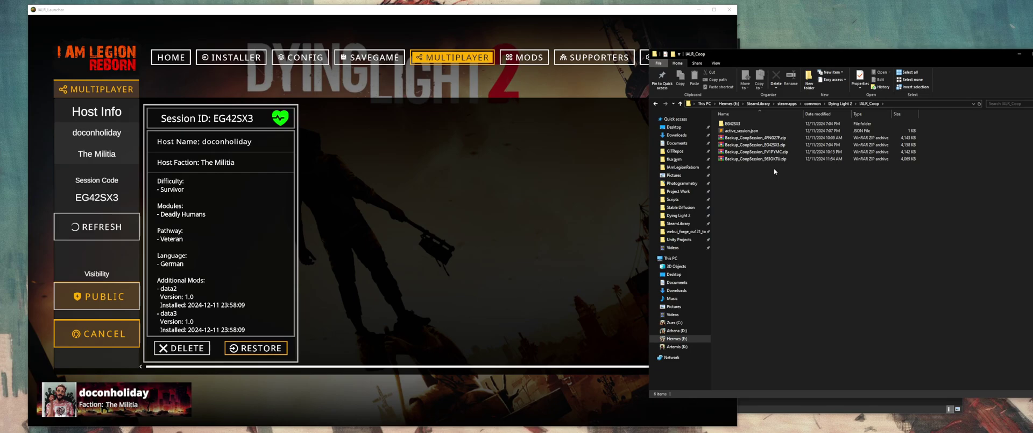
double_click(757, 122)
key("alt+Up")
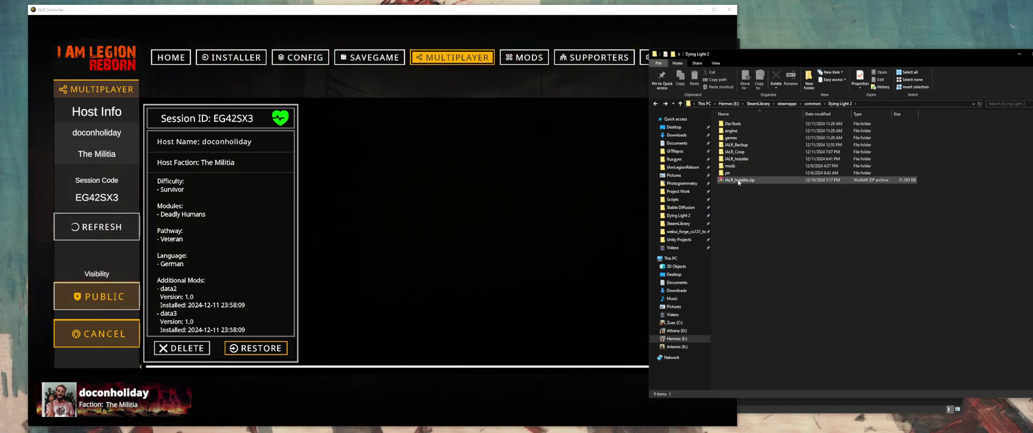
Return to the IALR launcher and open its mod browser
left_click(521, 166)
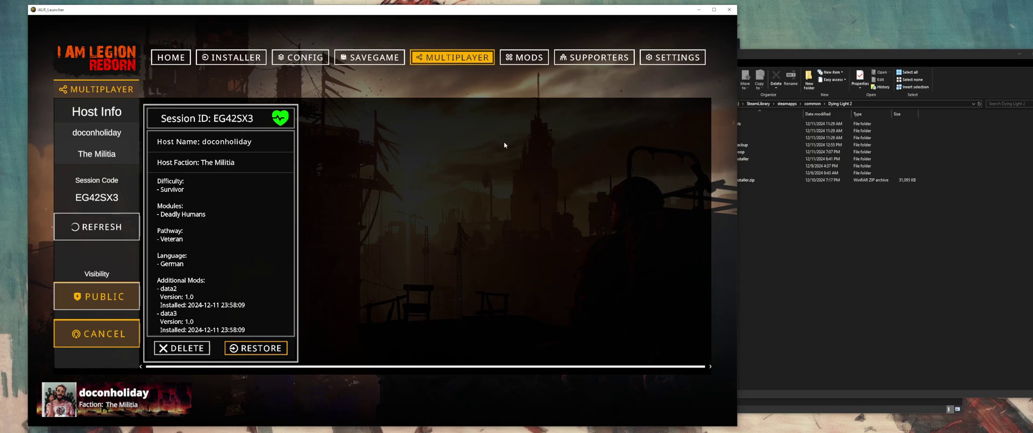
left_click(524, 60)
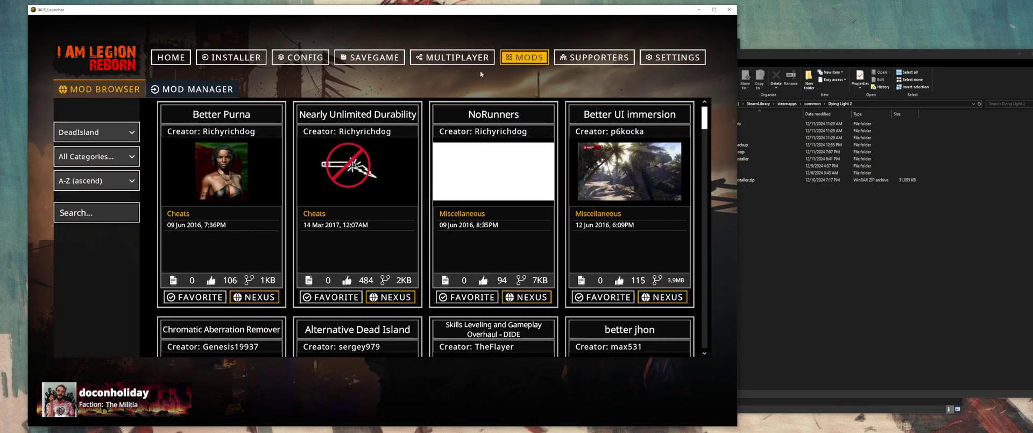
Filter the mod browser to DyingLight2 and look through its listed mods
left_click(108, 132)
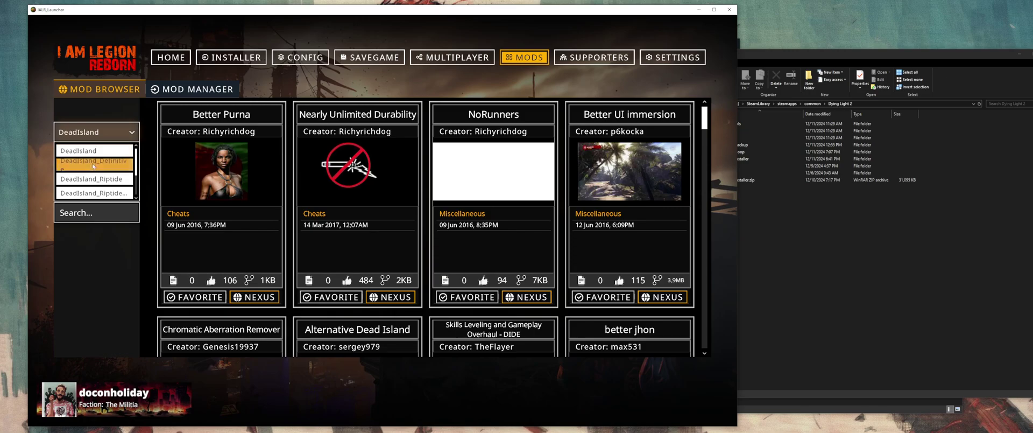
scroll(112, 185, "down", 2)
left_click(106, 180)
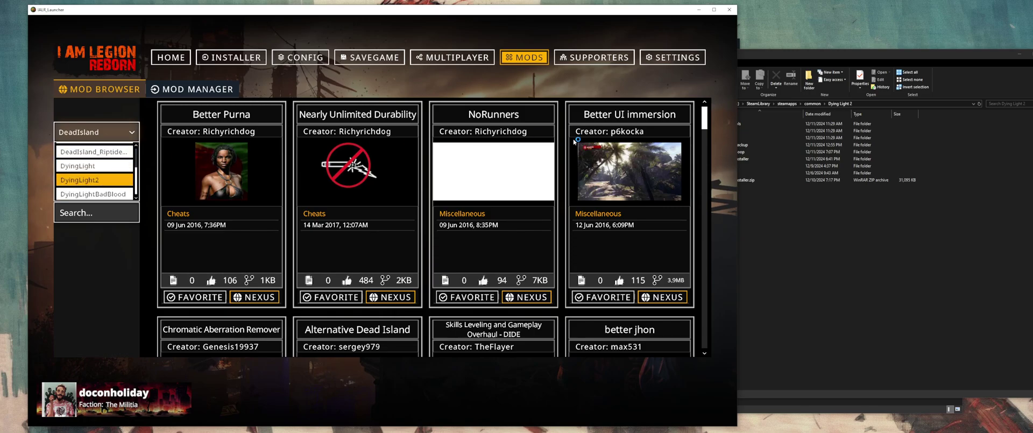
scroll(711, 150, "down", 6)
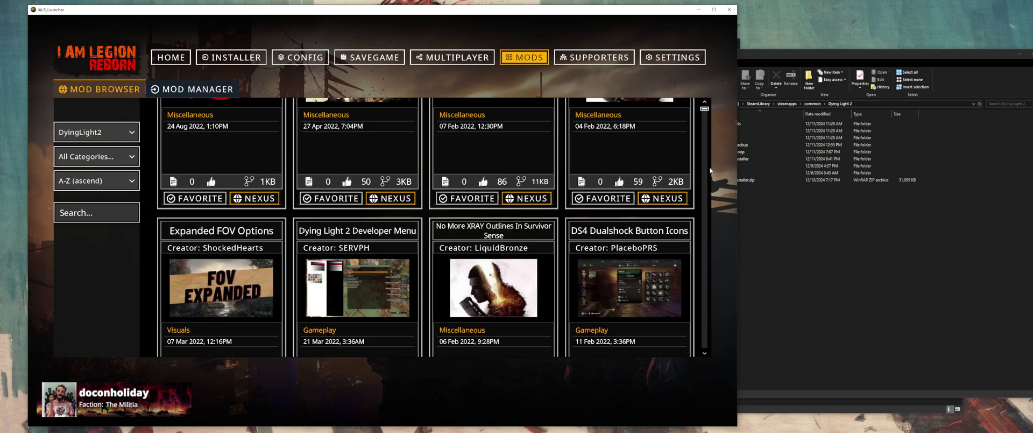
scroll(711, 173, "down", 3)
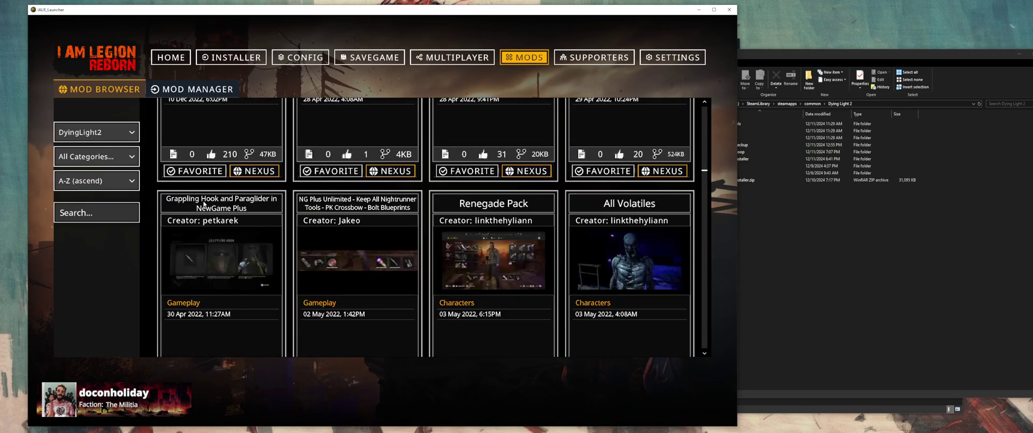
Search the DyingLight2 mods for "gun" and look over the matching mods
left_click(110, 219)
type("g")
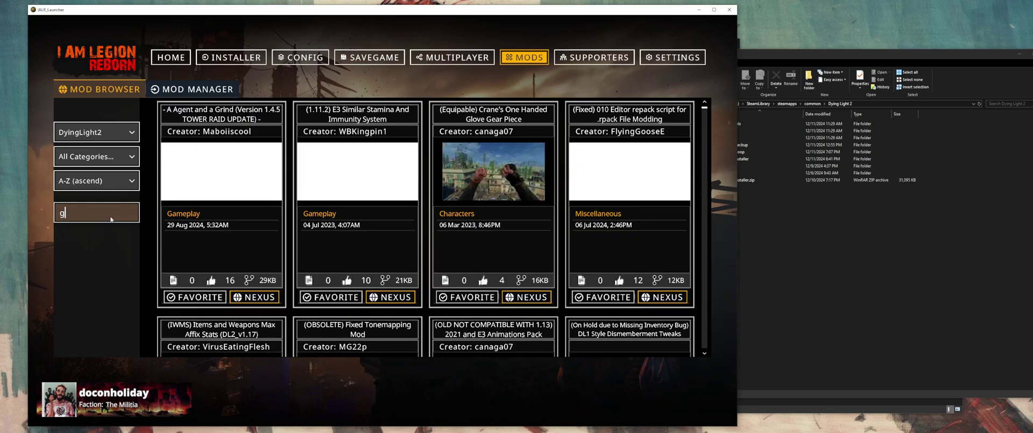
type("un")
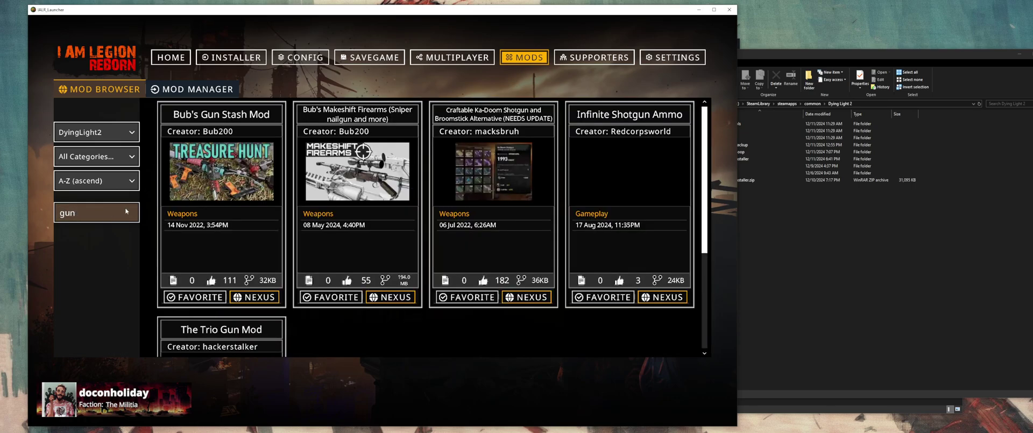
scroll(377, 330, "down", 3)
scroll(410, 330, "up", 3)
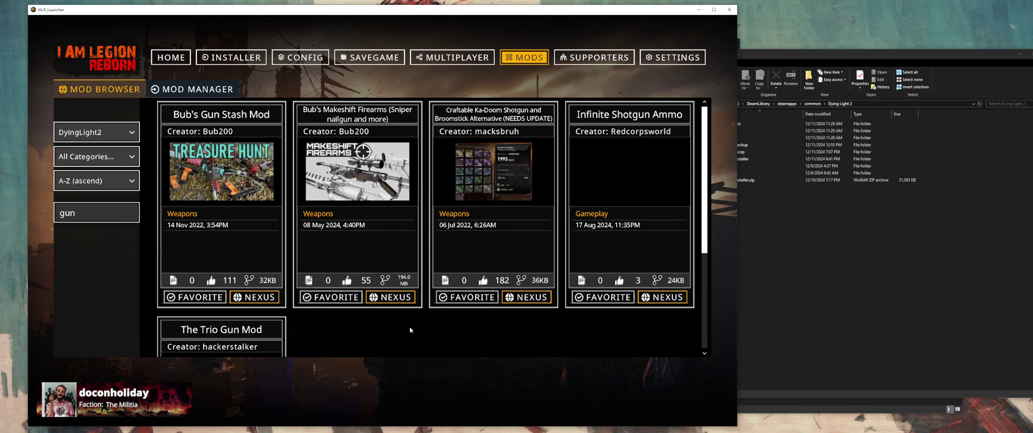
Open the Nexus page of Bub's Makeshift Firearms, view its downloadable files, and return to the IALR launcher
left_click(389, 300)
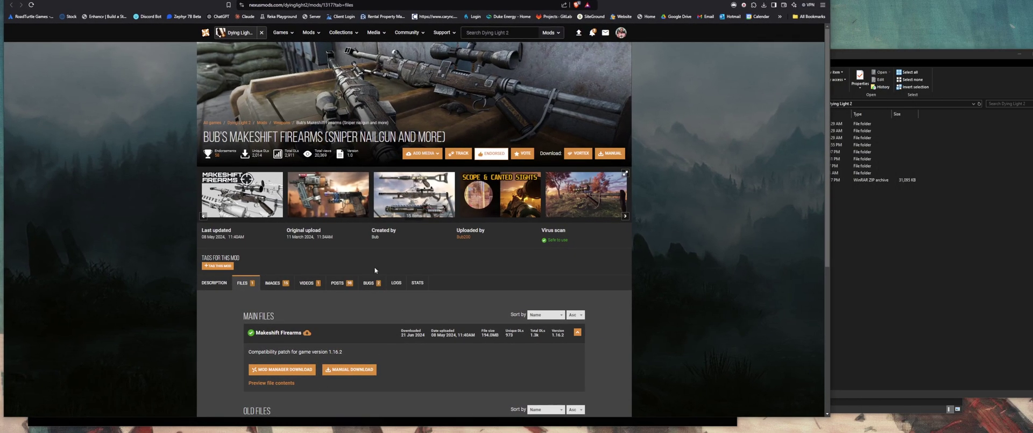
scroll(323, 288, "down", 2)
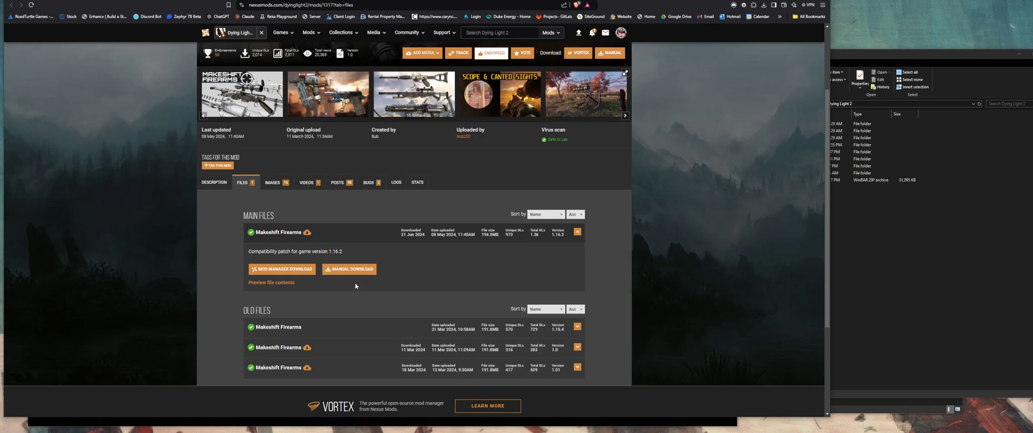
key("alt+Tab")
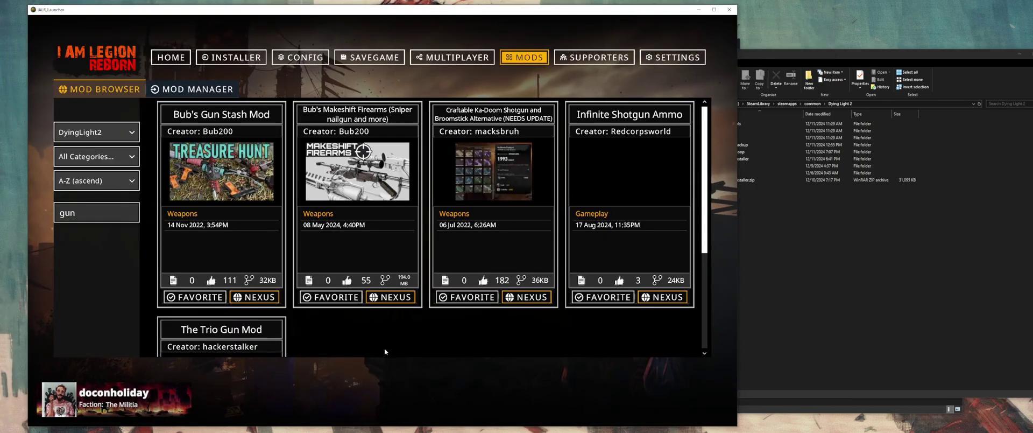
Switch to File Explorer and open the mods folder inside the Dying Light 2 folder
left_click(850, 251)
left_click(733, 166)
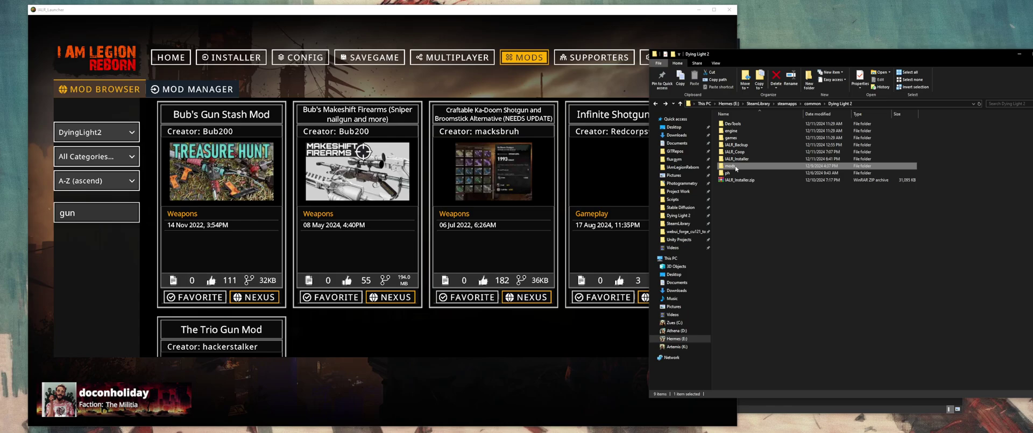
double_click(733, 166)
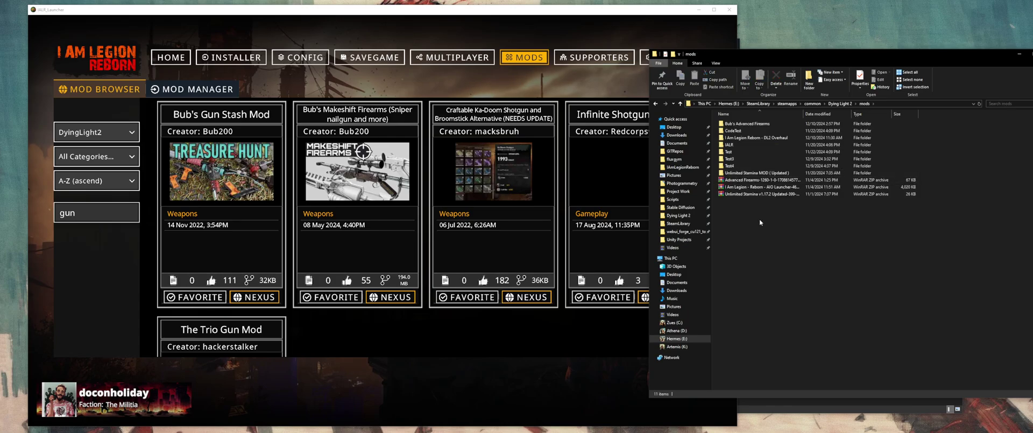
Return to the IALR launcher and look through the mods listed in its mod manager
left_click(236, 91)
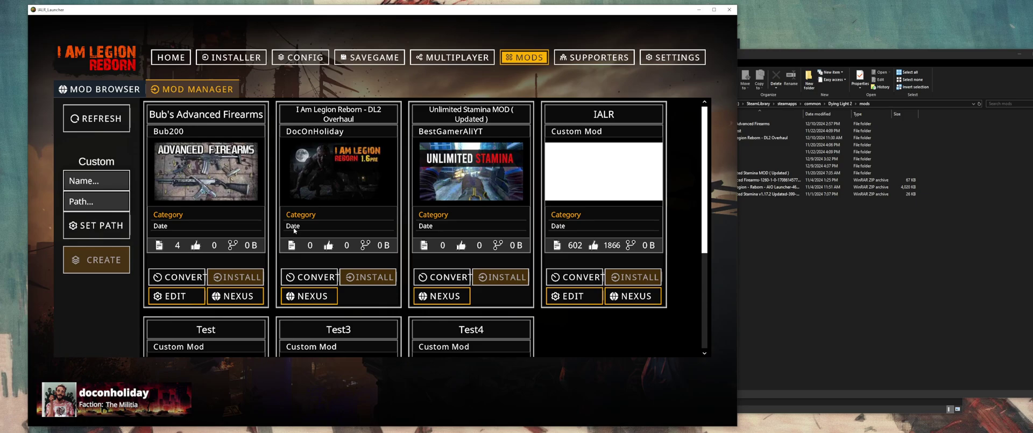
scroll(295, 232, "down", 3)
scroll(299, 240, "up", 3)
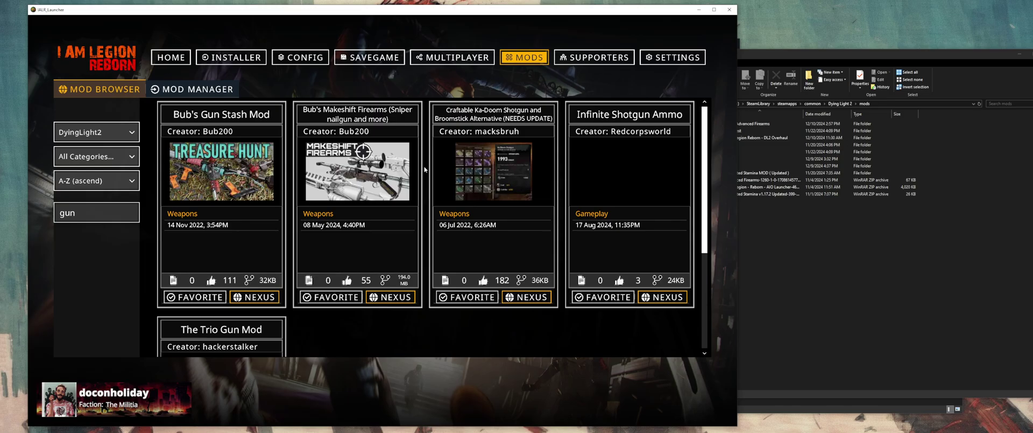
Open the launcher's supporters page to view the credits
left_click(594, 57)
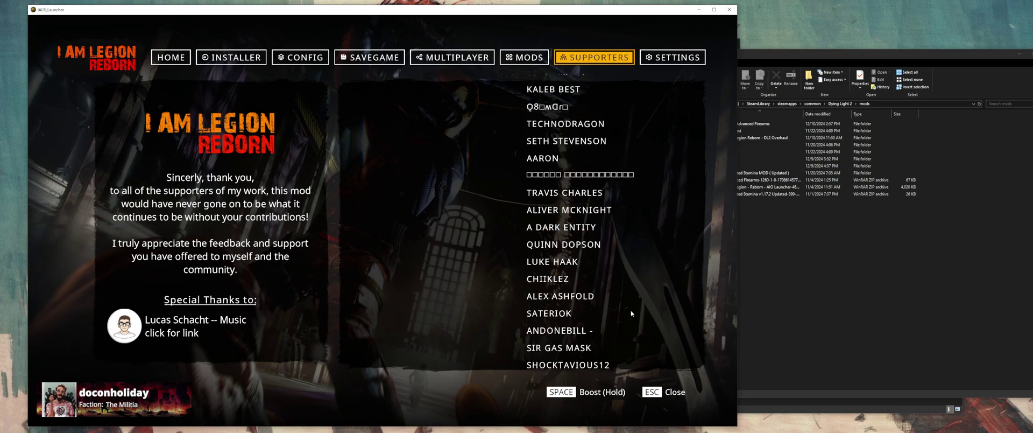